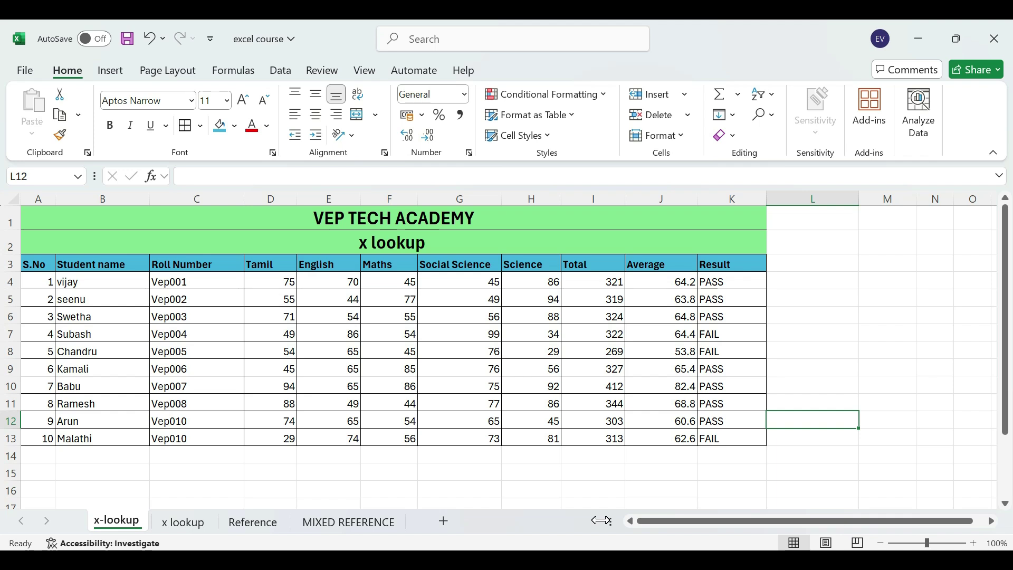
# Step: On the x lookup sheet, start a VLOOKUP formula in G3 with F3 as the lookup value
pyautogui.click(186, 523)
pyautogui.click(650, 356)
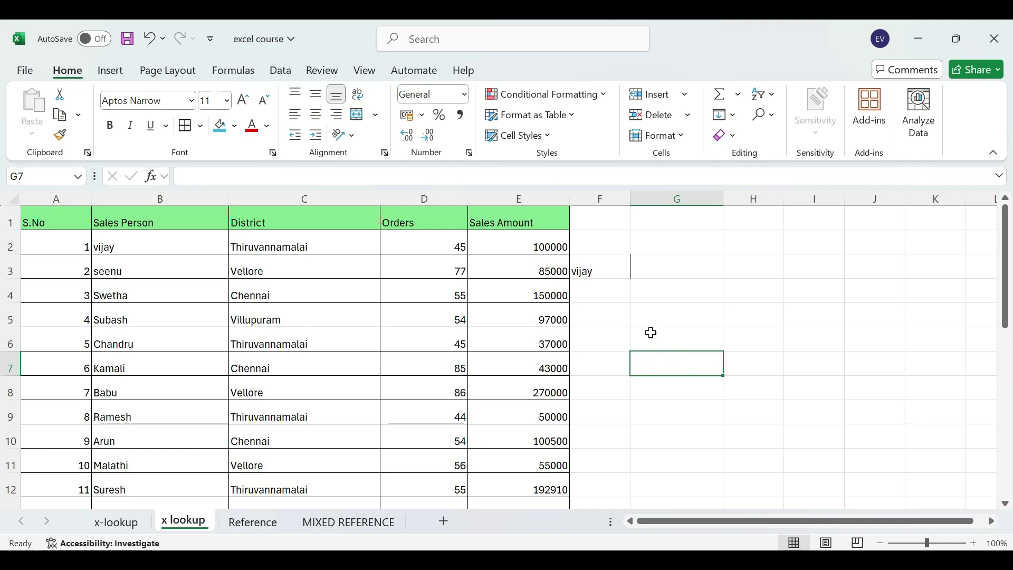
pyautogui.click(693, 268)
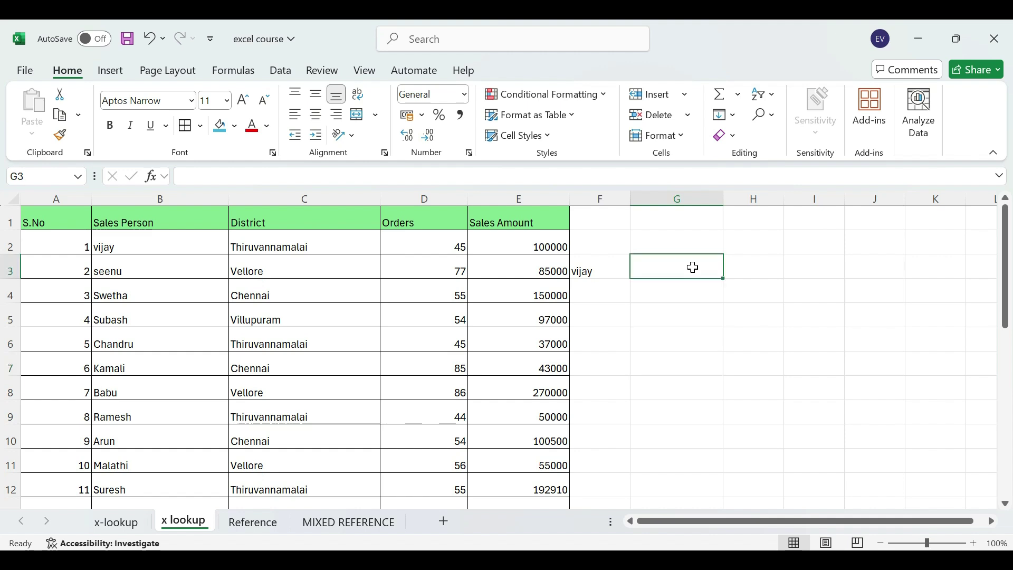
pyautogui.write('=VL')
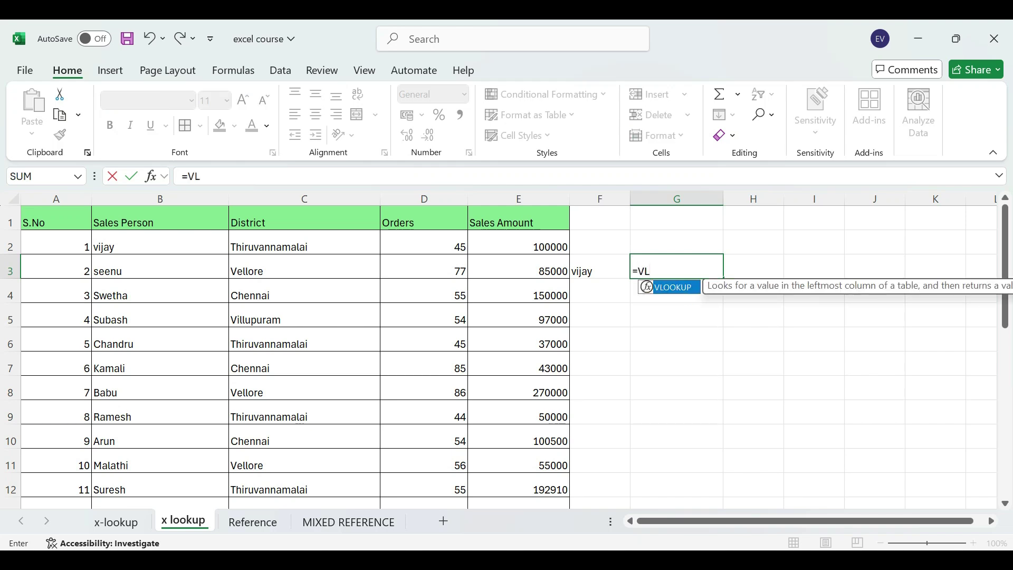
pyautogui.press('Tab')
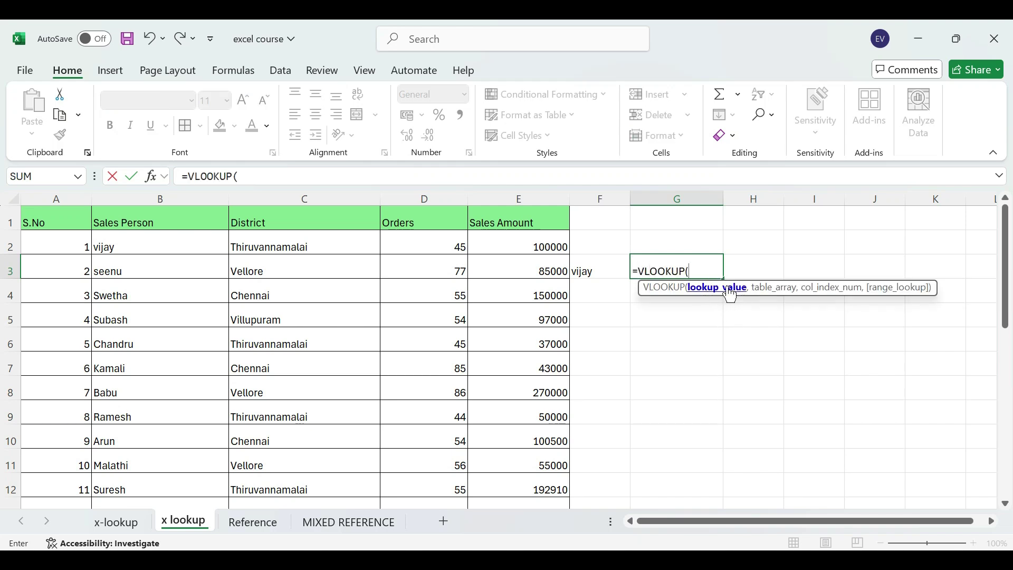
pyautogui.click(612, 268)
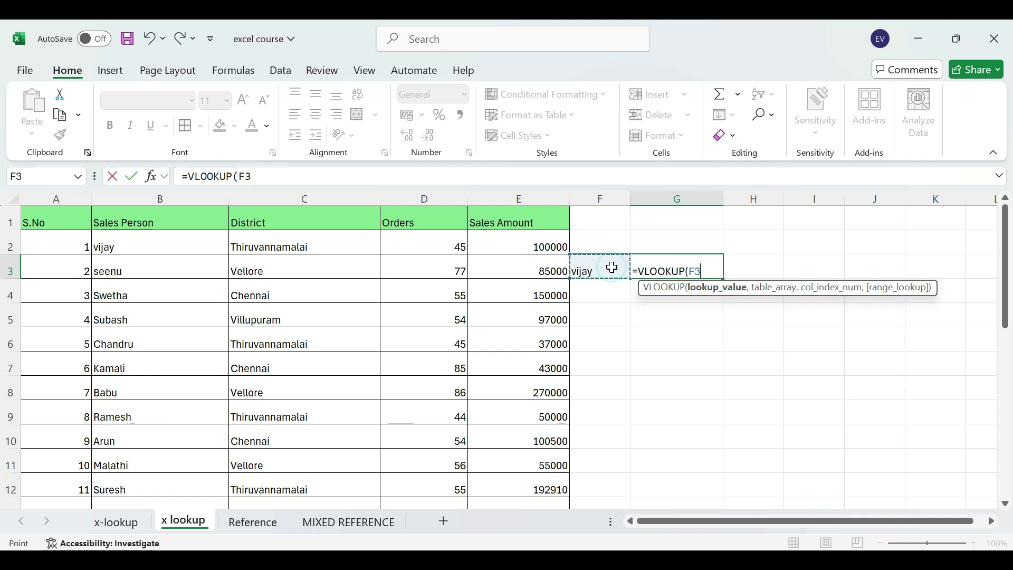
pyautogui.write(',')
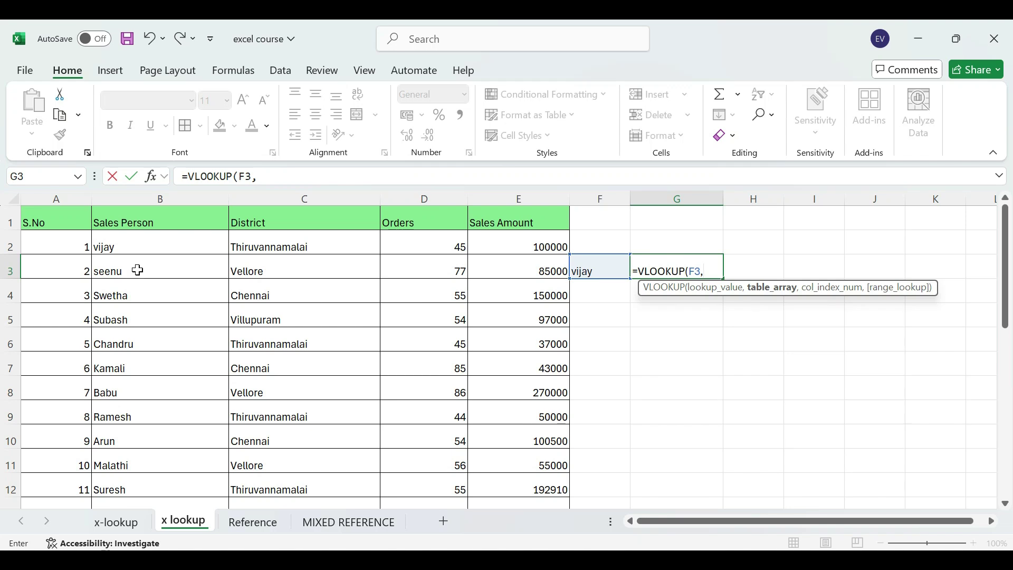
# Step: Complete the VLOOKUP in G3 with table array $B$2:$E$26, column index 4 and range lookup 0
pyautogui.moveTo(148, 247); pyautogui.dragTo(533, 439)
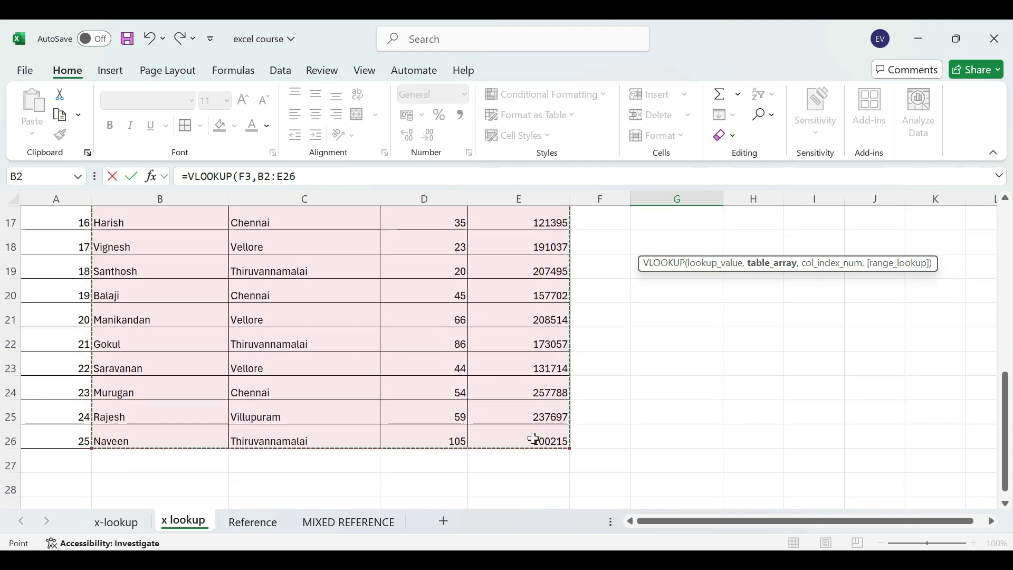
pyautogui.scroll(5, 534, 438)
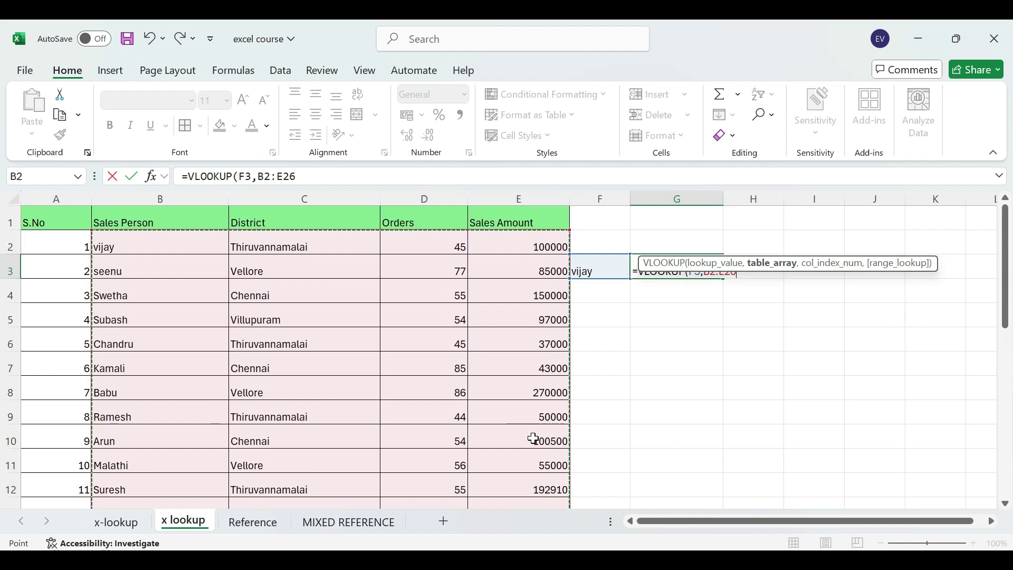
pyautogui.press('F4')
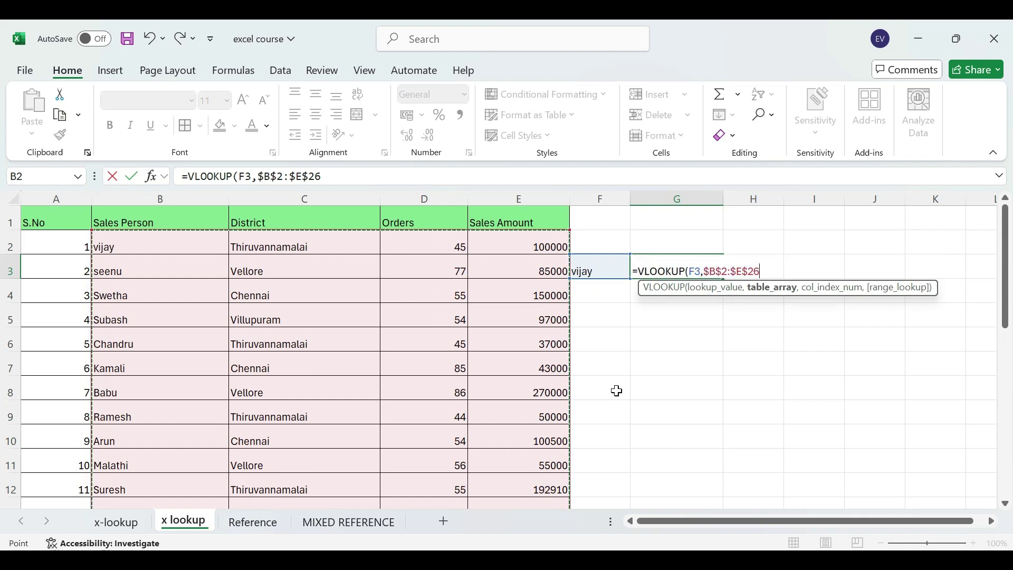
pyautogui.write(',')
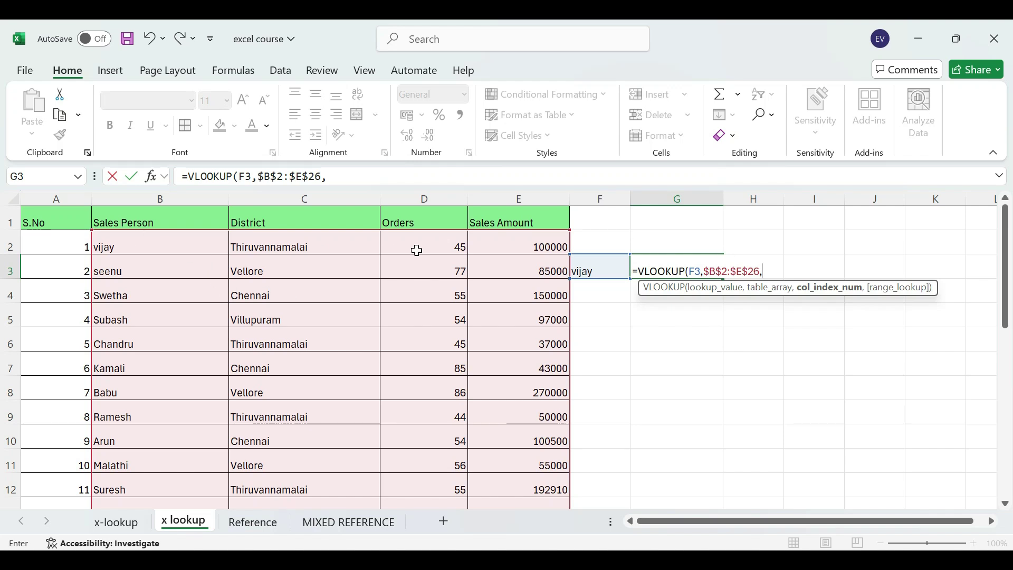
pyautogui.write('4,0')
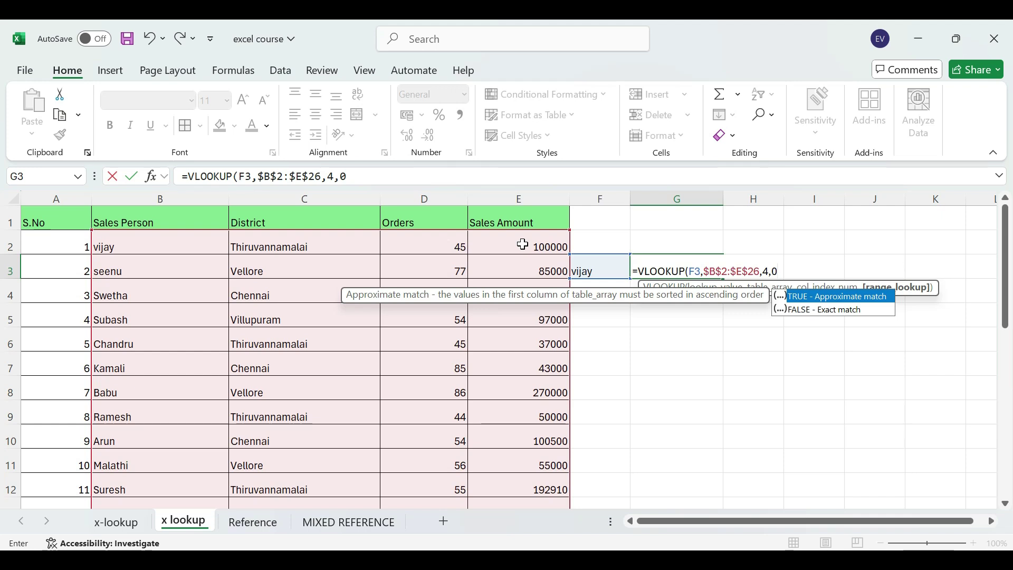
pyautogui.write(')')
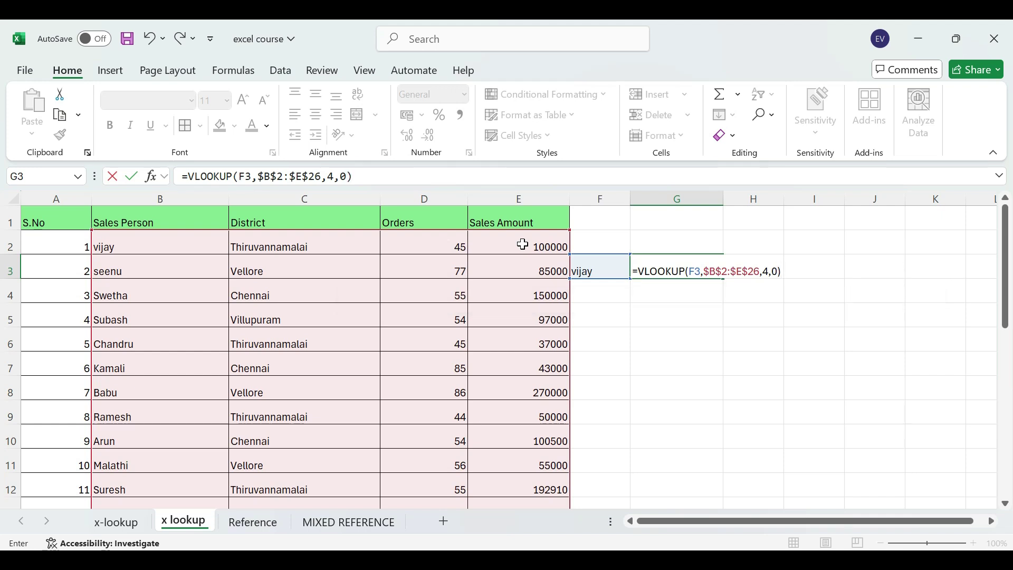
pyautogui.press('Return')
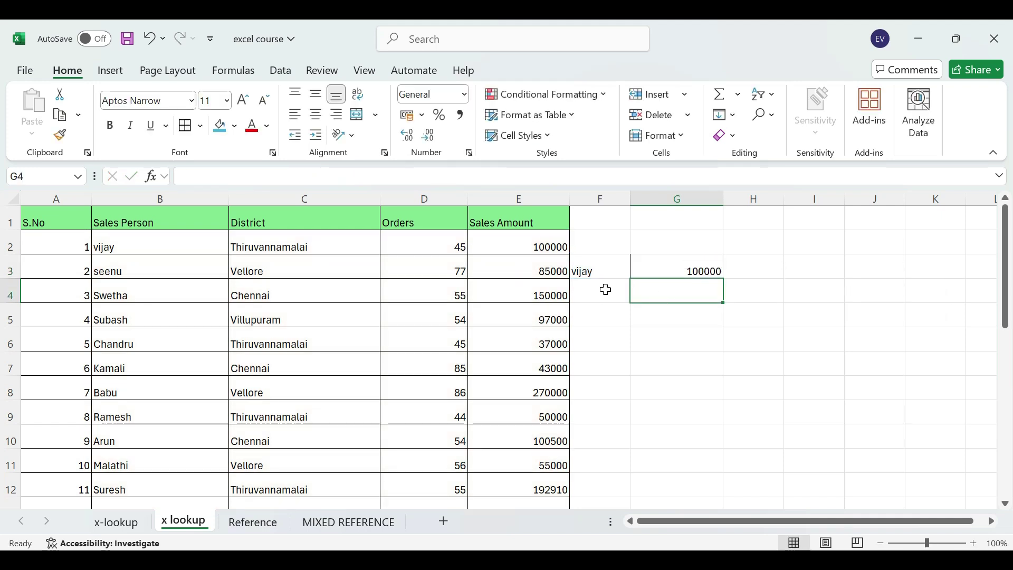
# Step: Replace the lookup name in F3 with the sales person's name from the third record, in capital letters
pyautogui.click(606, 265)
pyautogui.click(679, 268)
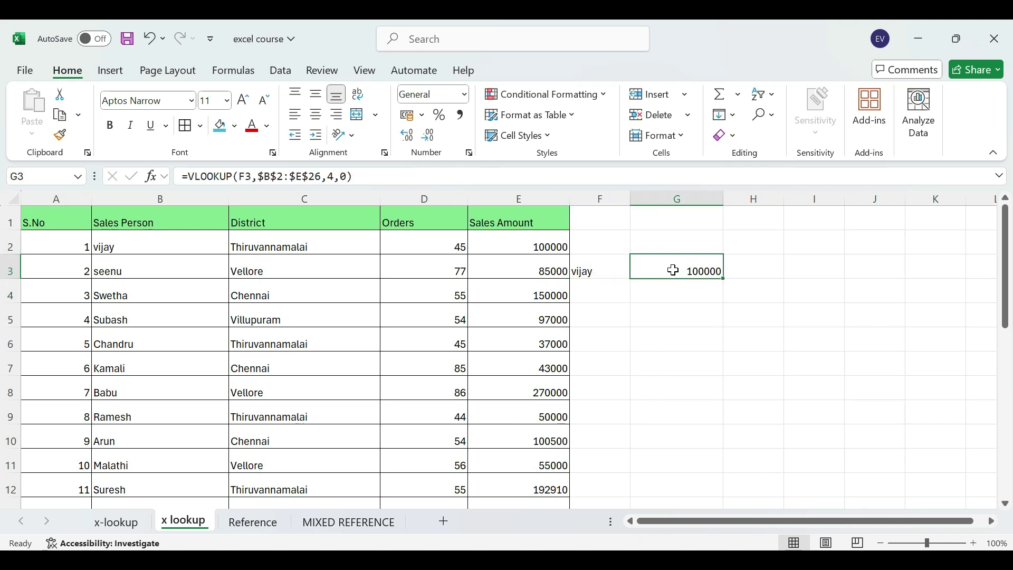
pyautogui.click(602, 272)
pyautogui.doubleClick(602, 272)
pyautogui.press('BackSpace')
pyautogui.press('BackSpace')
pyautogui.press('BackSpace')
pyautogui.press('BackSpace')
pyautogui.press('BackSpace')
pyautogui.write('SWETHA')
pyautogui.press('Return')
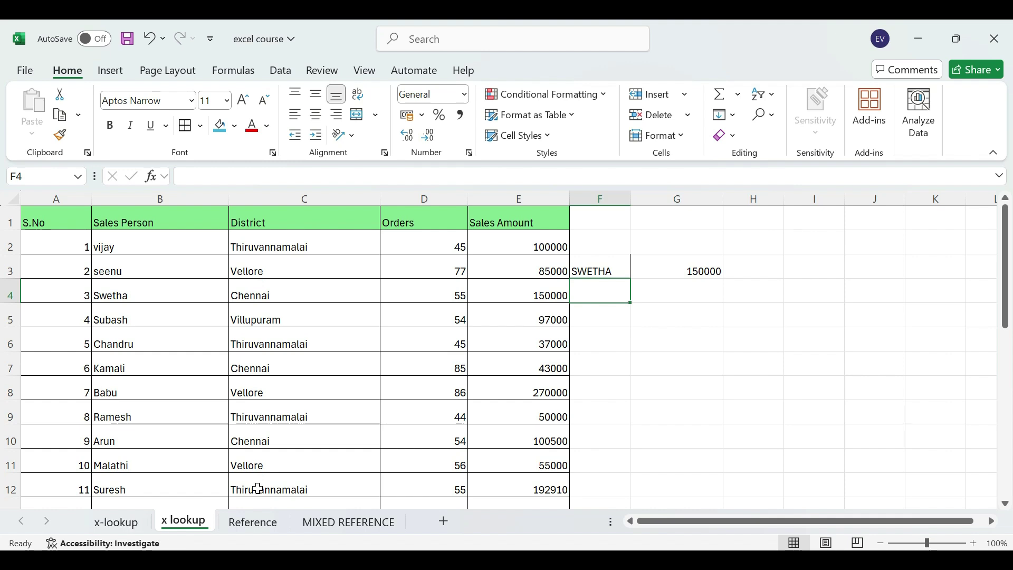
# Step: Start an XLOOKUP formula in G4 with lookup value F3 and lookup array B2:B26
pyautogui.click(654, 319)
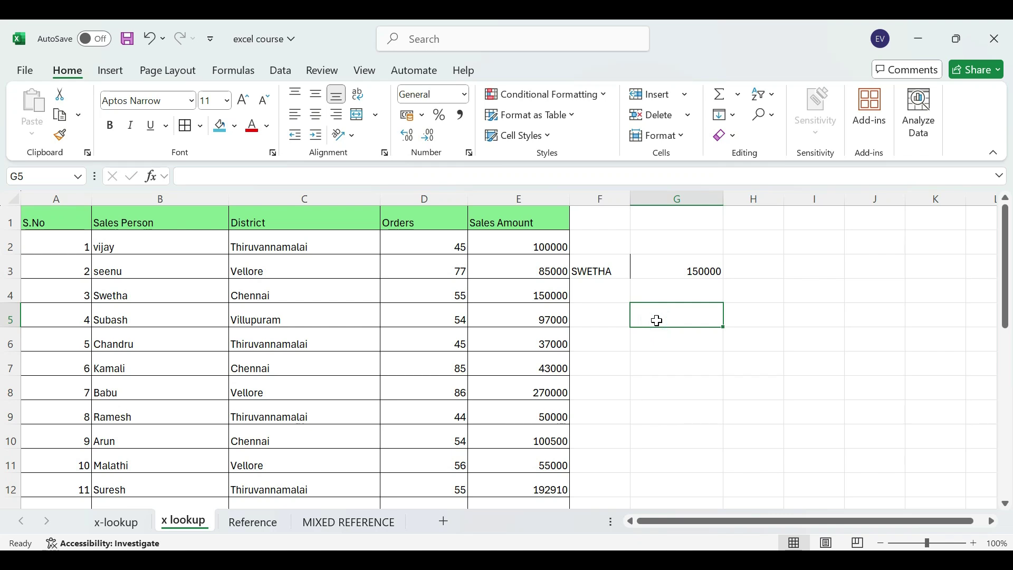
pyautogui.click(696, 299)
pyautogui.write('=')
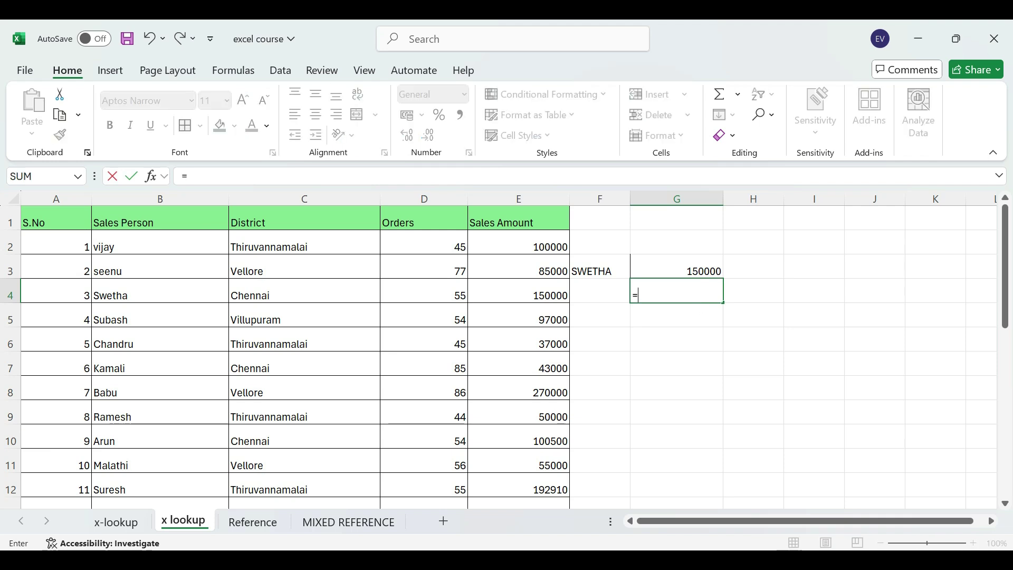
pyautogui.write('XLOOKUP(')
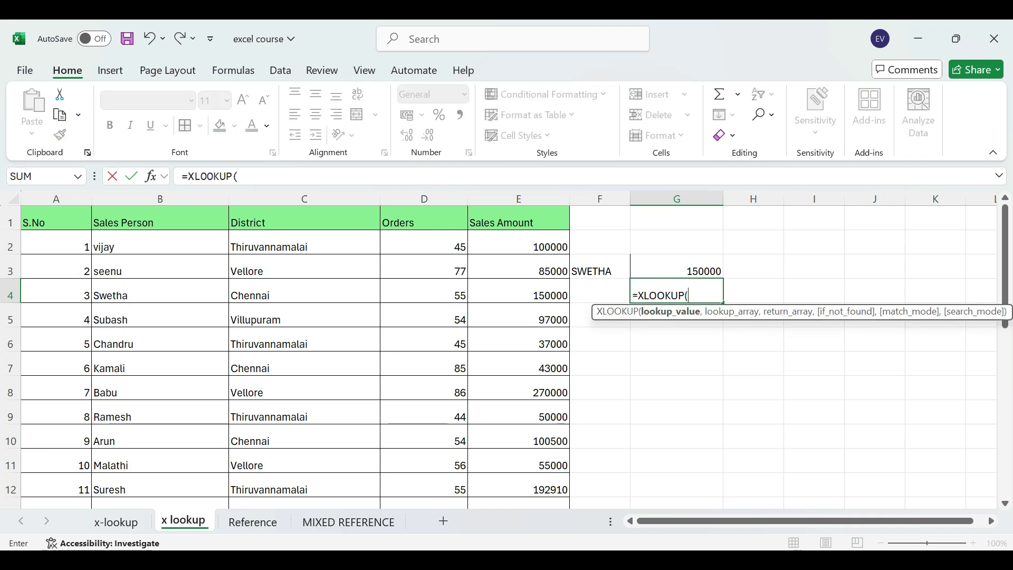
pyautogui.click(620, 273)
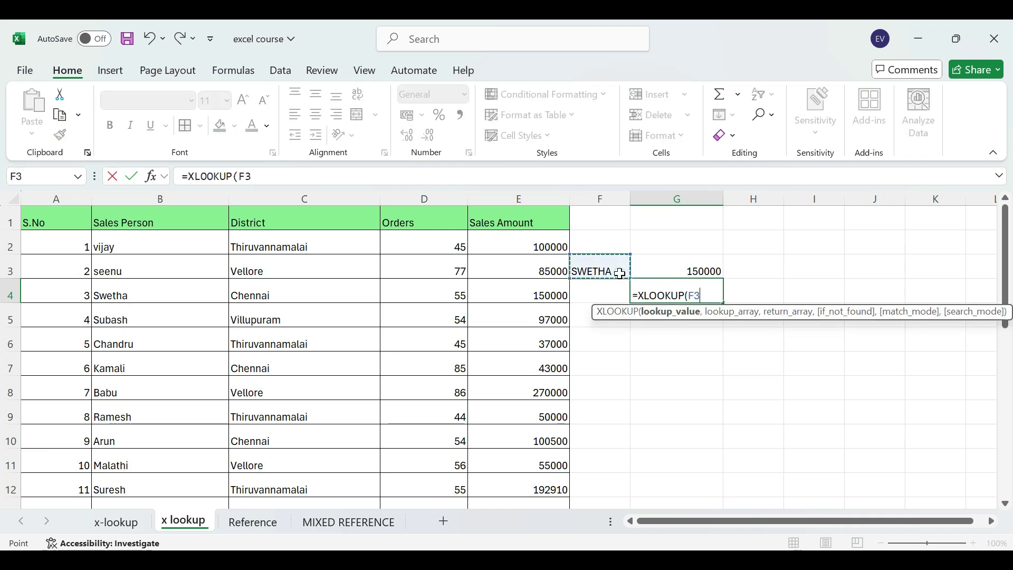
pyautogui.write(',')
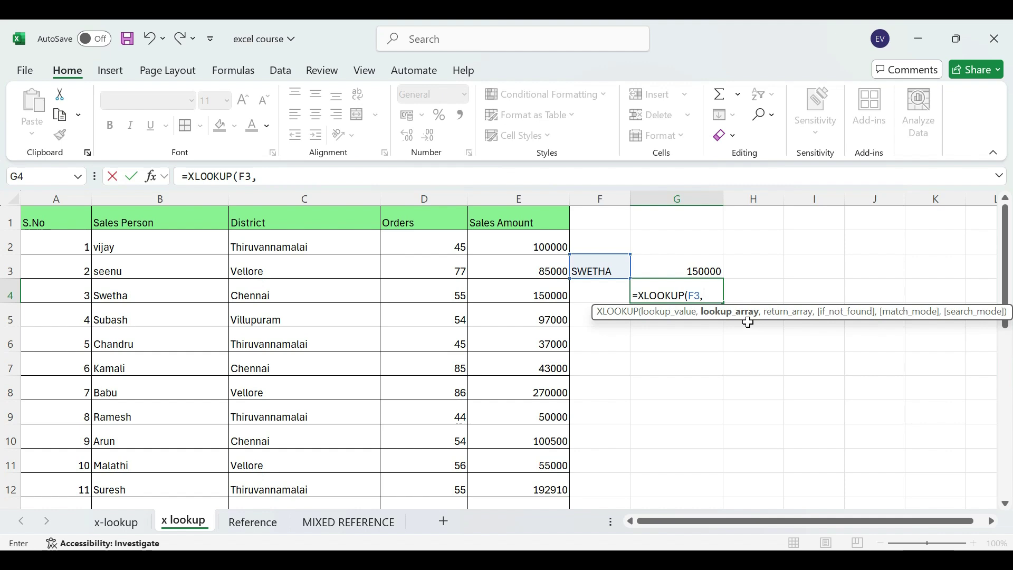
pyautogui.moveTo(184, 240); pyautogui.dragTo(191, 464)
pyautogui.write(',')
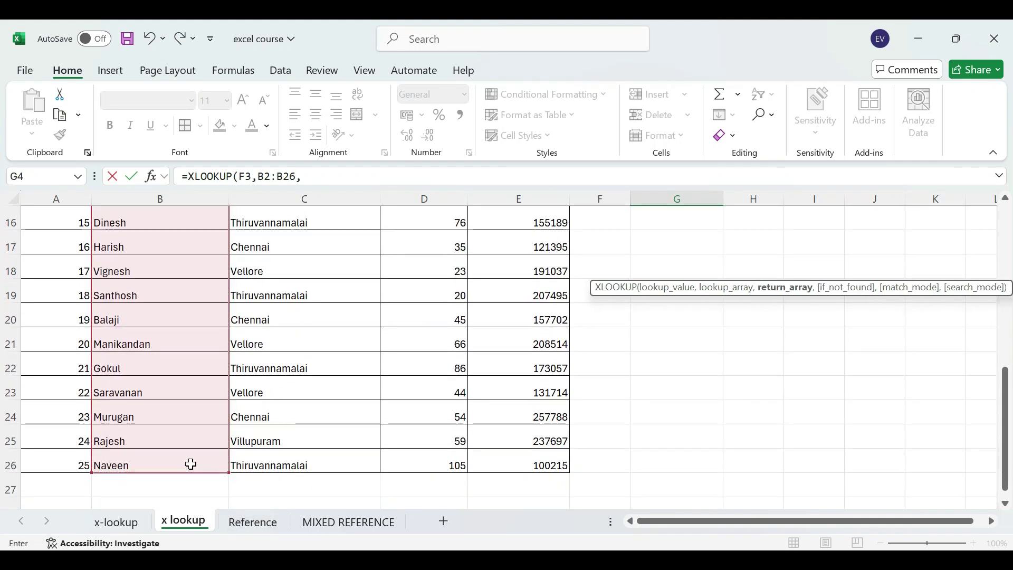
# Step: Complete the XLOOKUP in G4 with the Sales Amount range E2:E26 as the return array
pyautogui.scroll(2, 366, 365)
pyautogui.scroll(3, 365, 365)
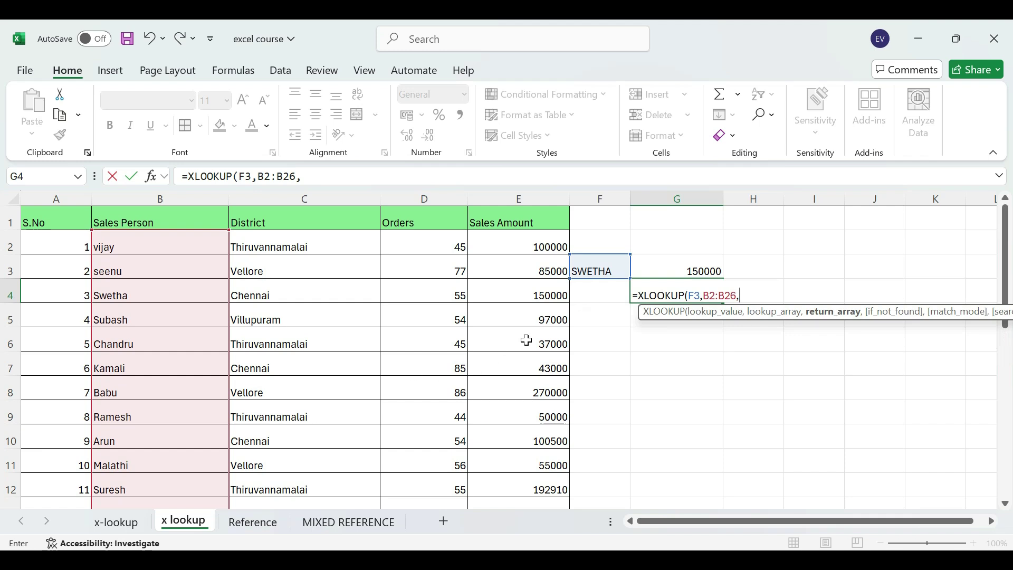
pyautogui.moveTo(523, 242); pyautogui.dragTo(535, 462)
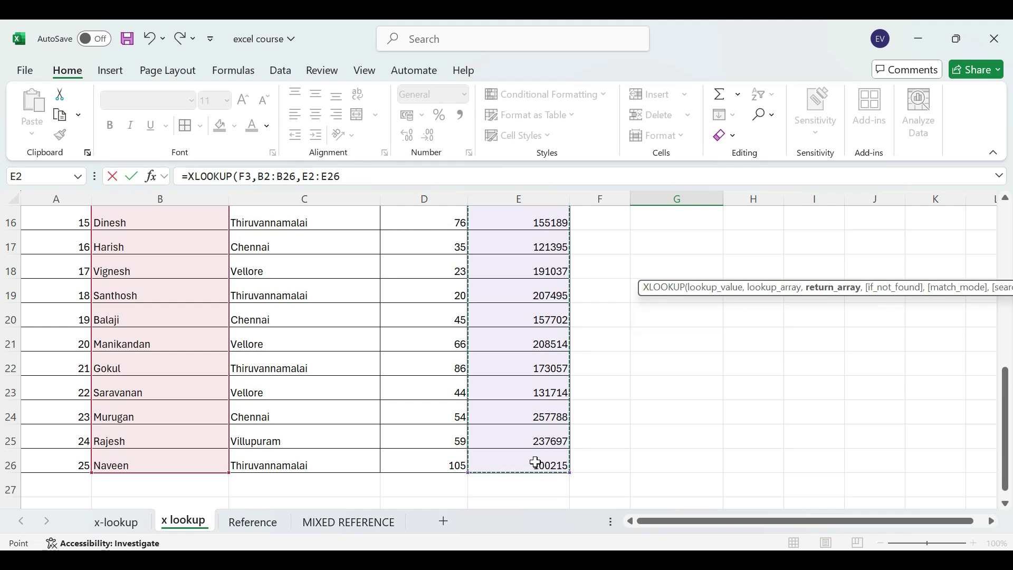
pyautogui.press('Return')
pyautogui.scroll(2, 643, 419)
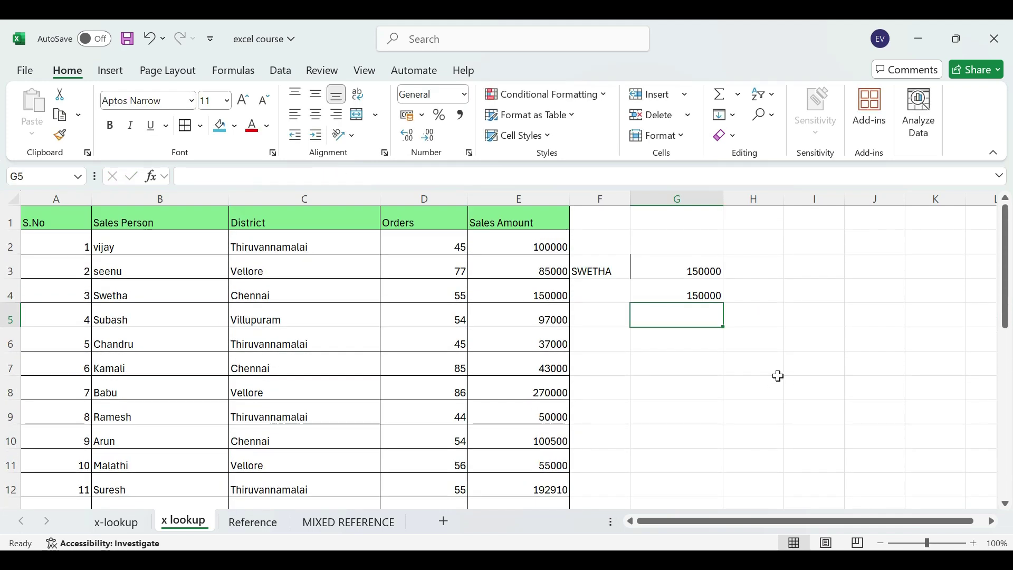
# Step: Review the arguments of the XLOOKUP formula in G4 without changing them
pyautogui.click(649, 285)
pyautogui.doubleClick(649, 285)
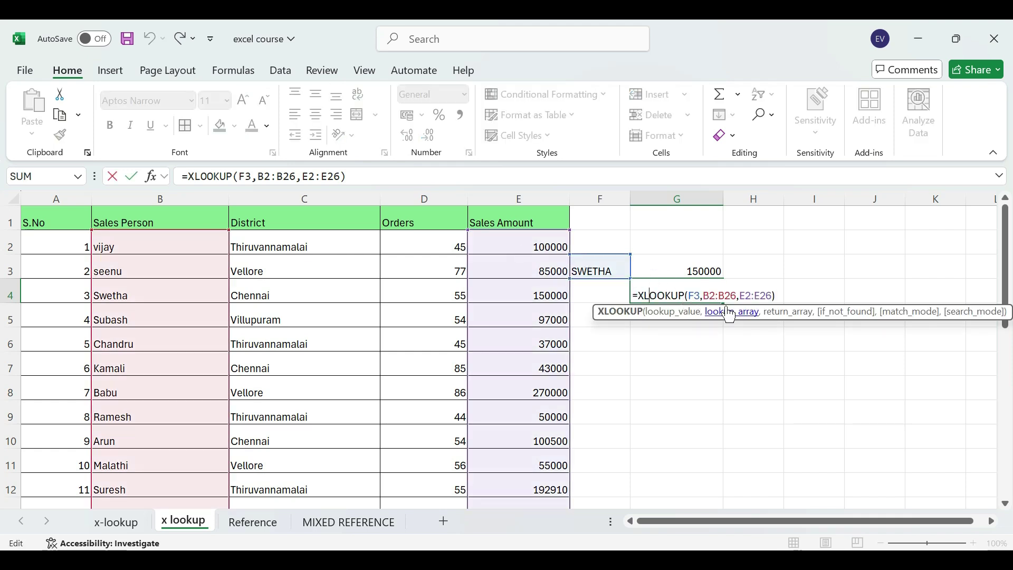
pyautogui.press('Return')
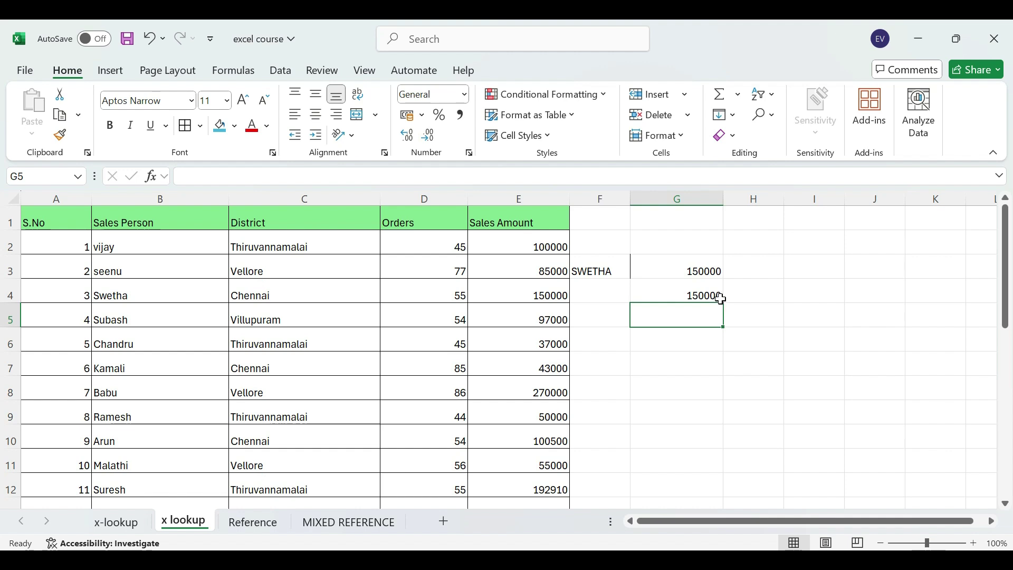
# Step: Insert a blank column before the Sales Amount column, and inspect the VLOOKUP formula in H3
pyautogui.click(505, 199)
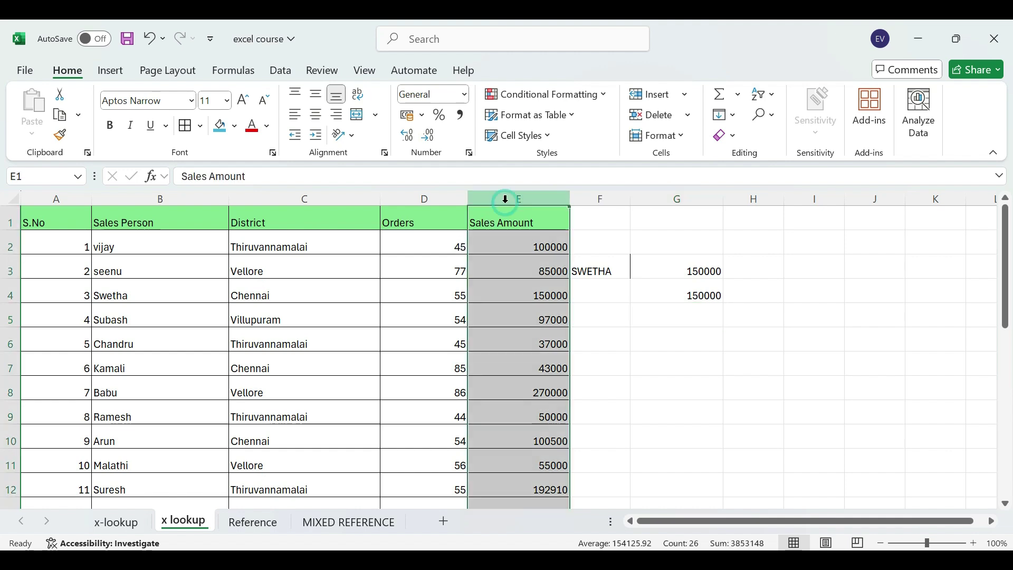
pyautogui.rightClick(505, 198)
pyautogui.click(585, 356)
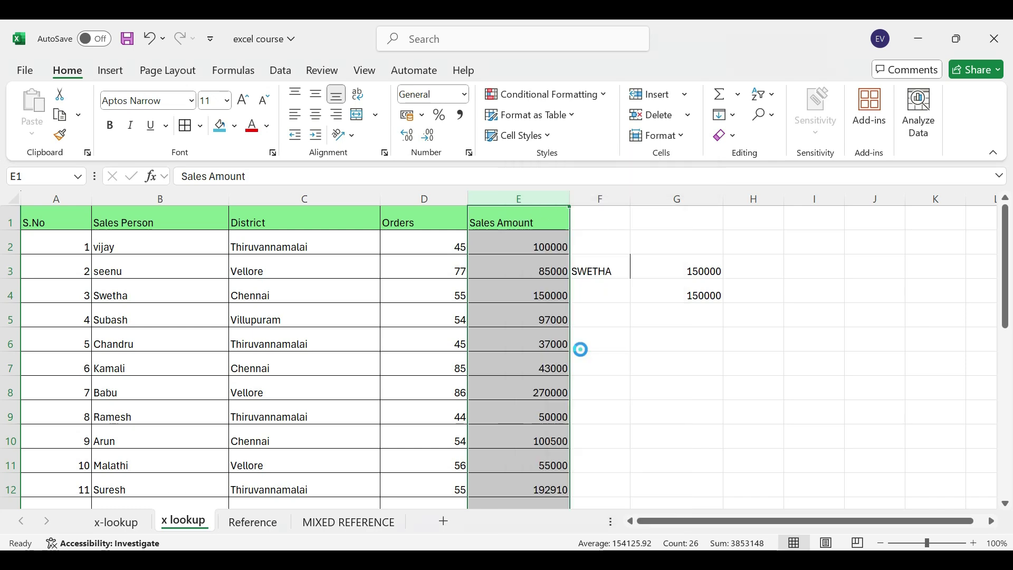
pyautogui.click(776, 359)
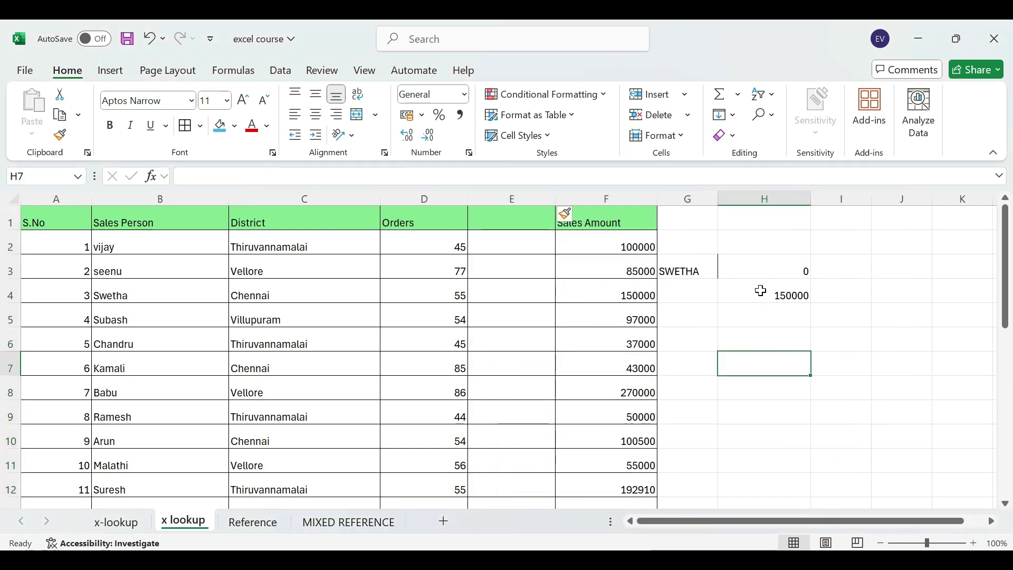
pyautogui.doubleClick(758, 270)
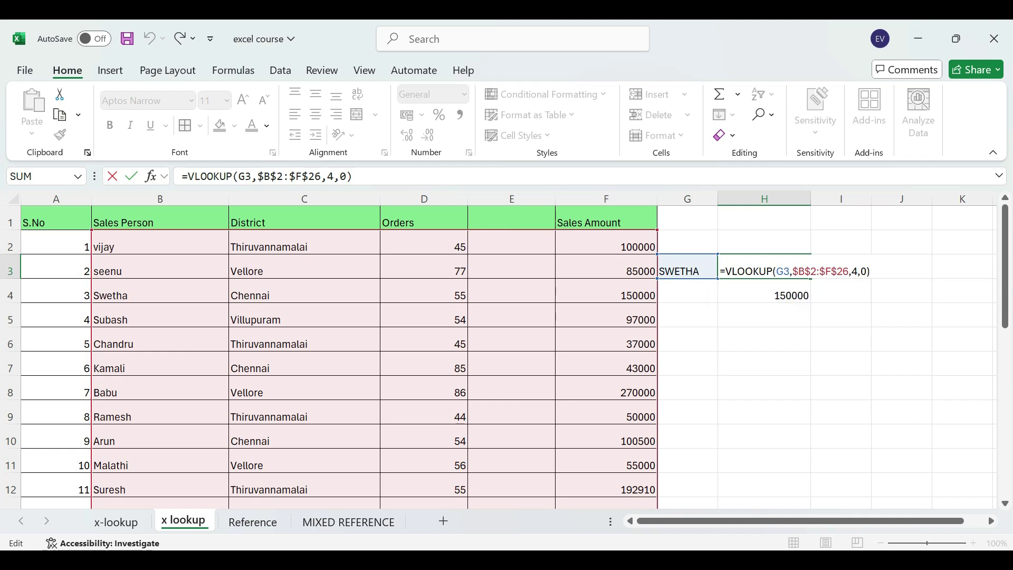
pyautogui.press('Return')
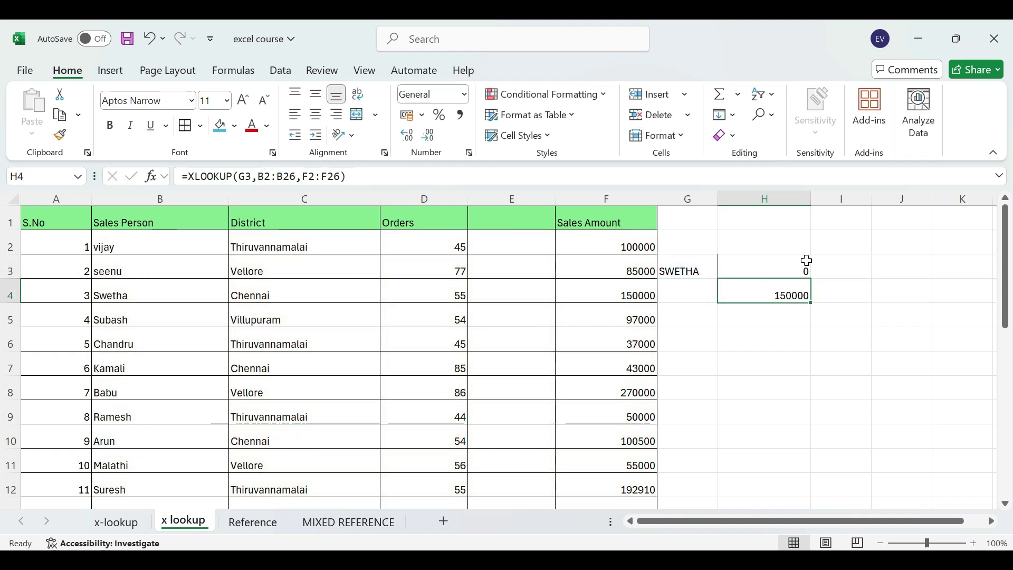
# Step: On the x-lookup sheet, enter the fifth student's roll number in L5 in capital letters as the lookup value
pyautogui.doubleClick(790, 296)
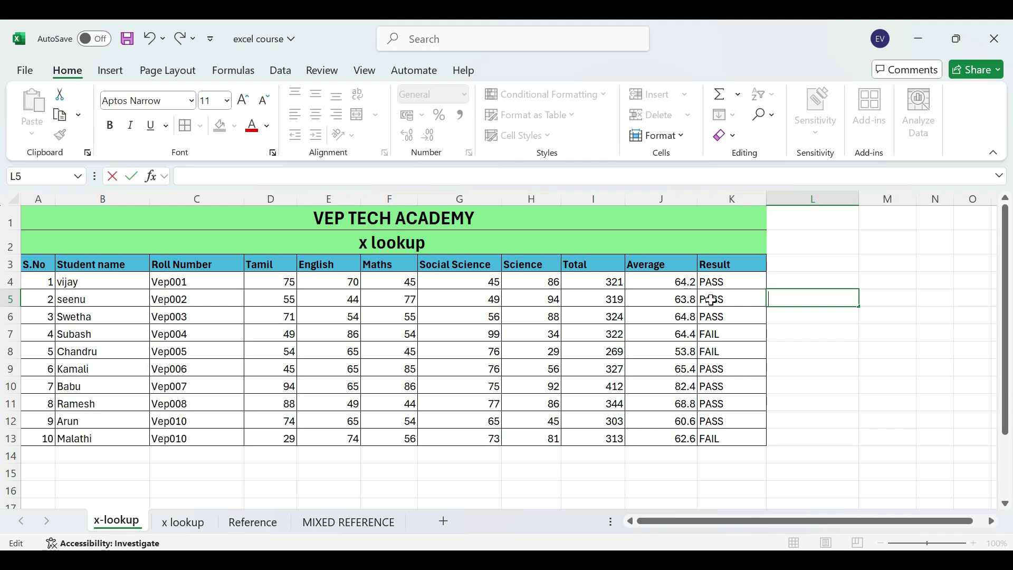
pyautogui.write('EP005')
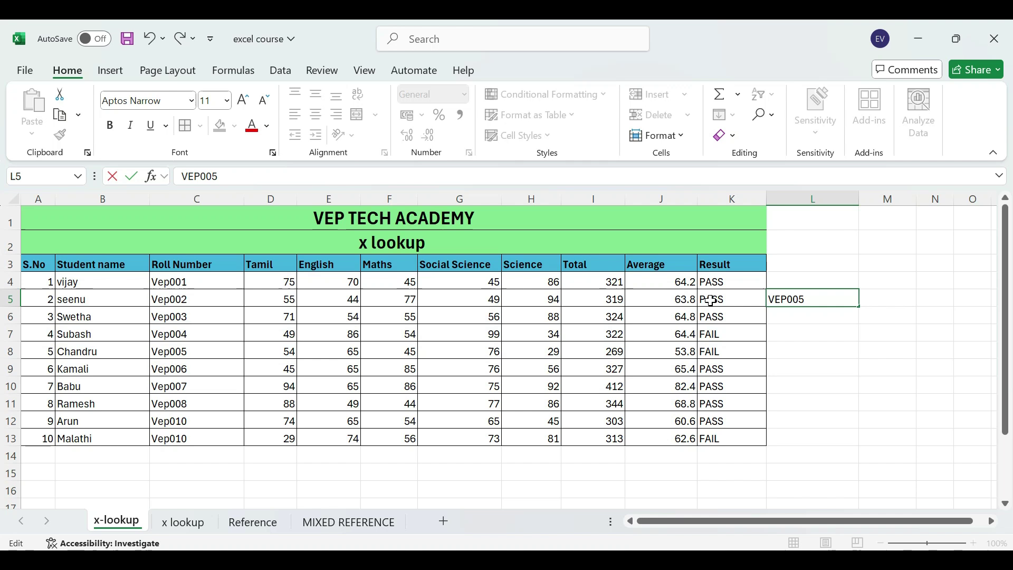
pyautogui.click(840, 352)
# Step: Enter an XLOOKUP in M5 that finds L5 in the roll numbers C4:C13 and returns the student name from B4:B13
pyautogui.doubleClick(895, 297)
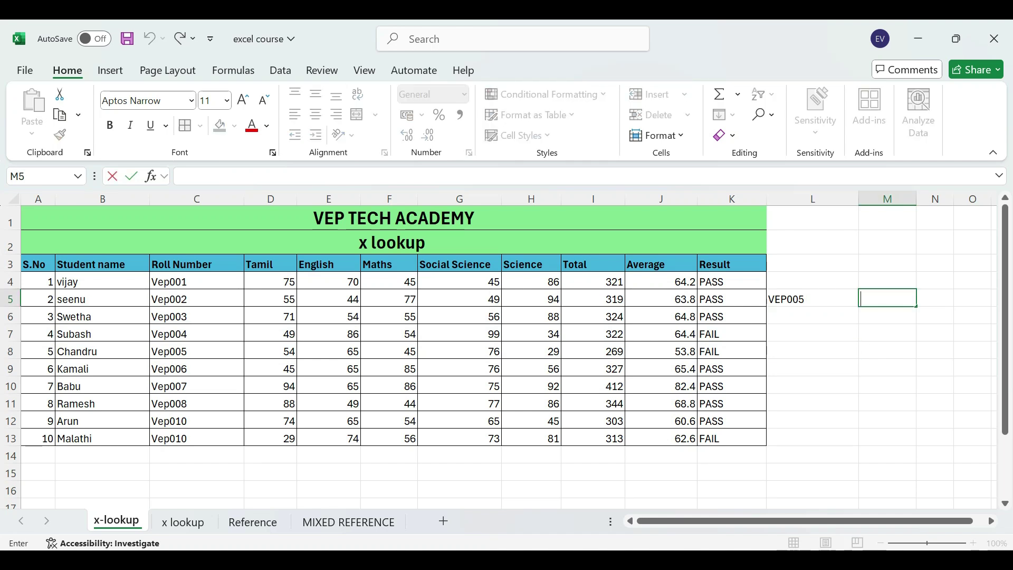
pyautogui.write('=')
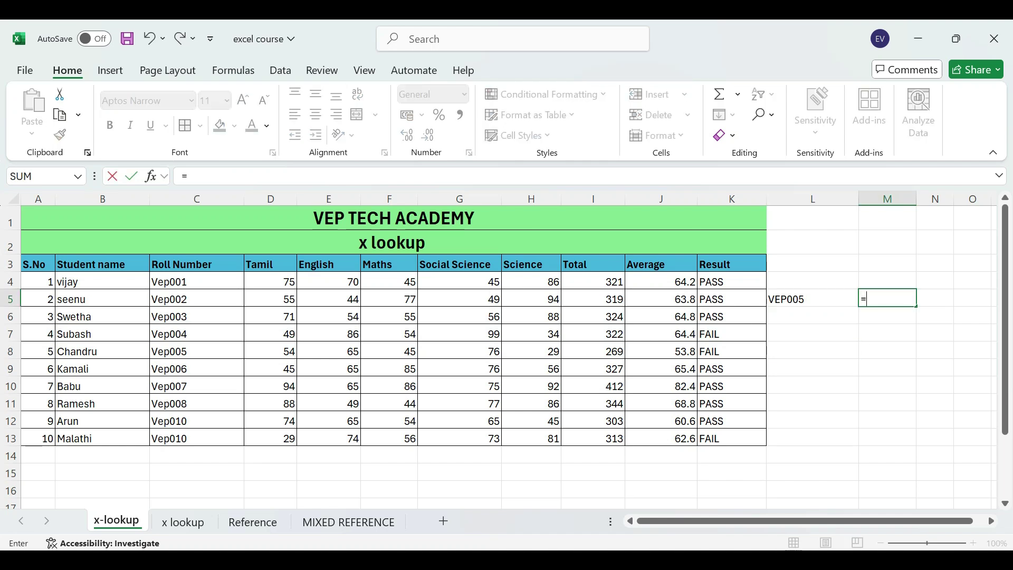
pyautogui.write('XLO')
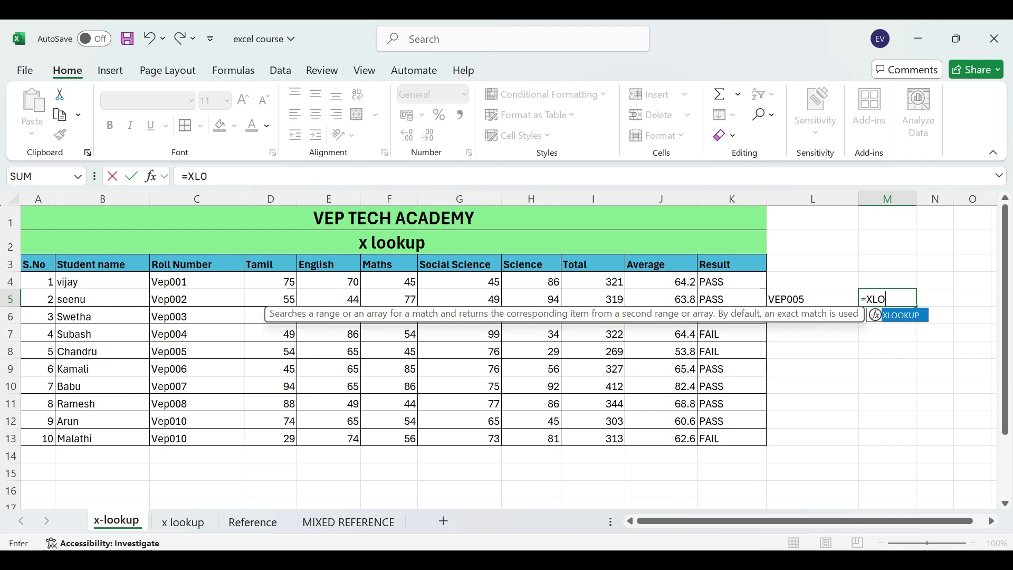
pyautogui.press('Tab')
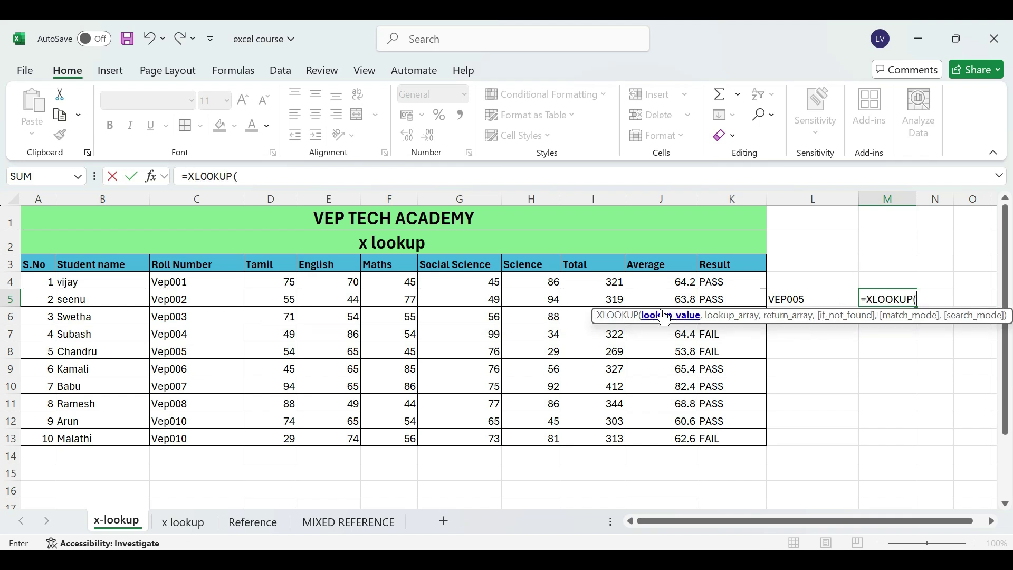
pyautogui.click(793, 294)
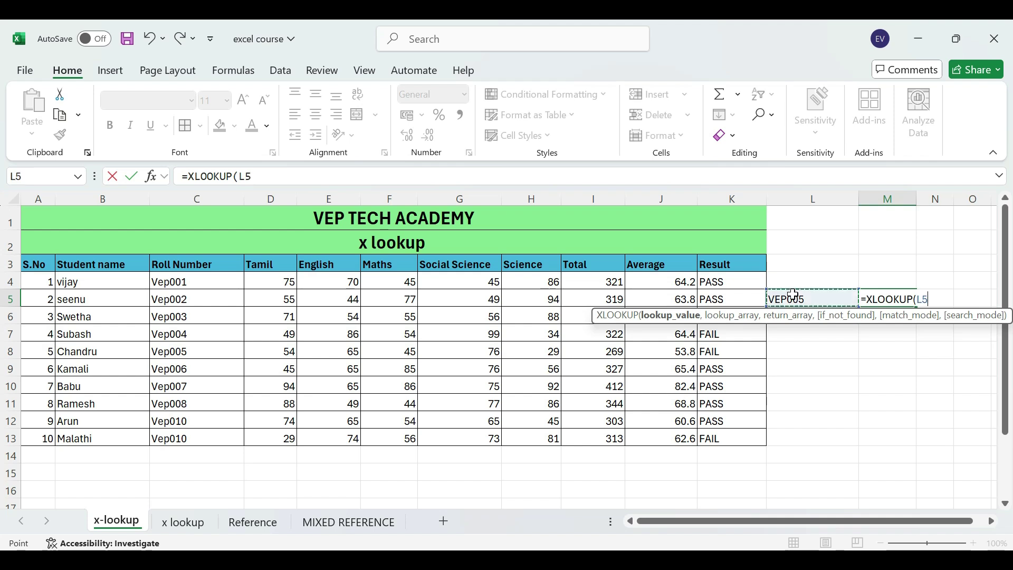
pyautogui.write(',')
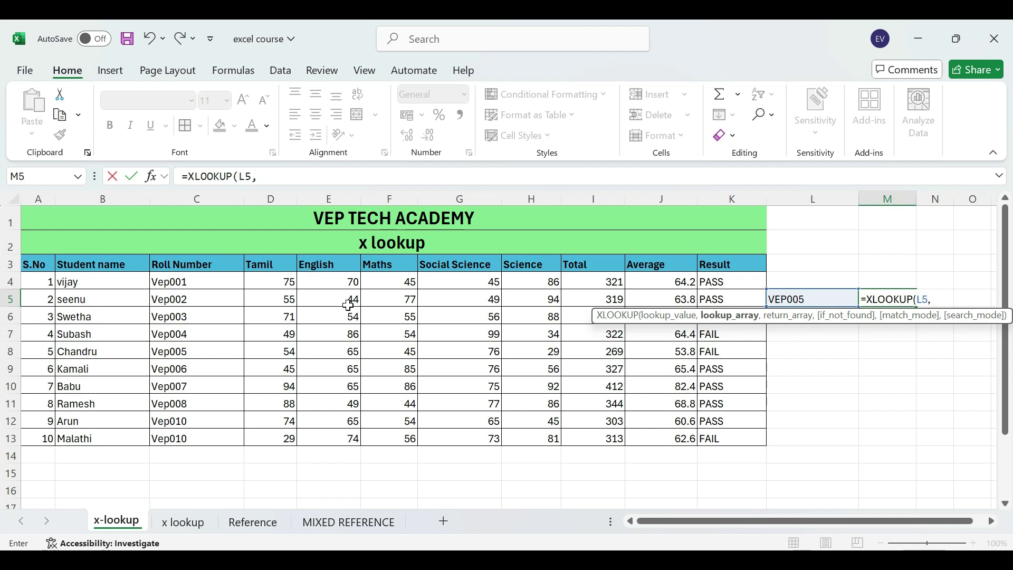
pyautogui.moveTo(217, 284); pyautogui.dragTo(210, 433)
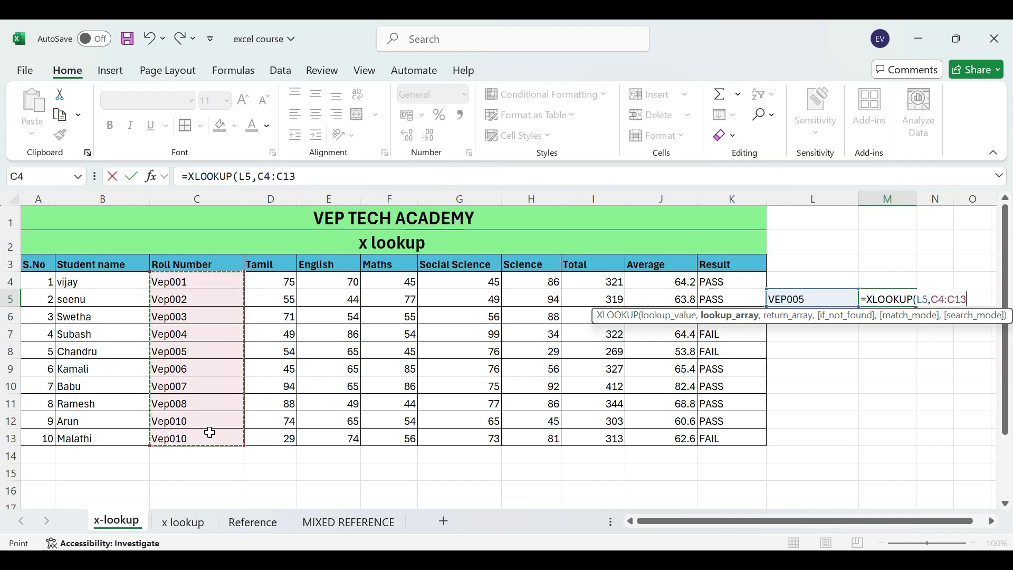
pyautogui.write(',')
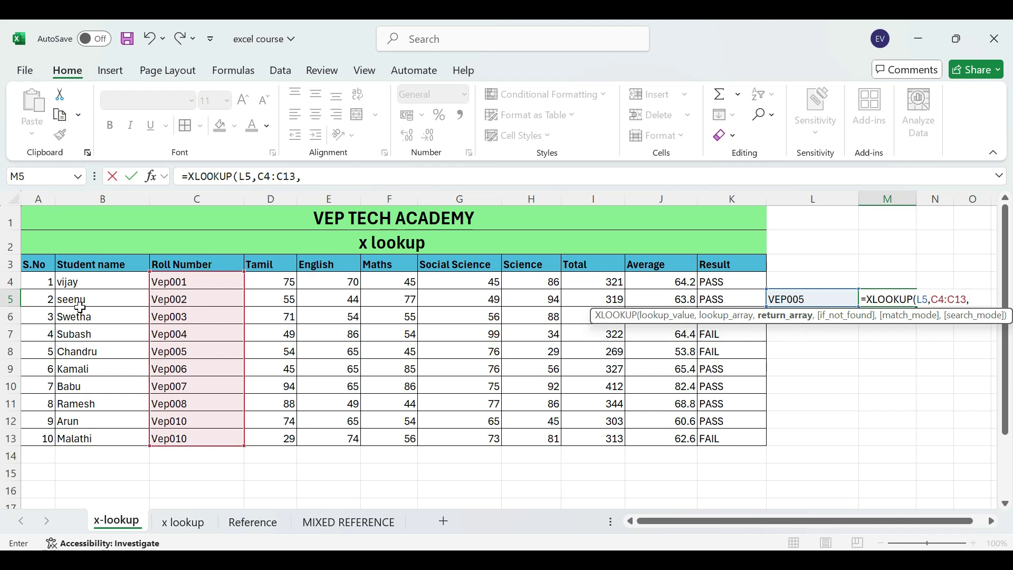
pyautogui.moveTo(95, 283); pyautogui.dragTo(95, 435)
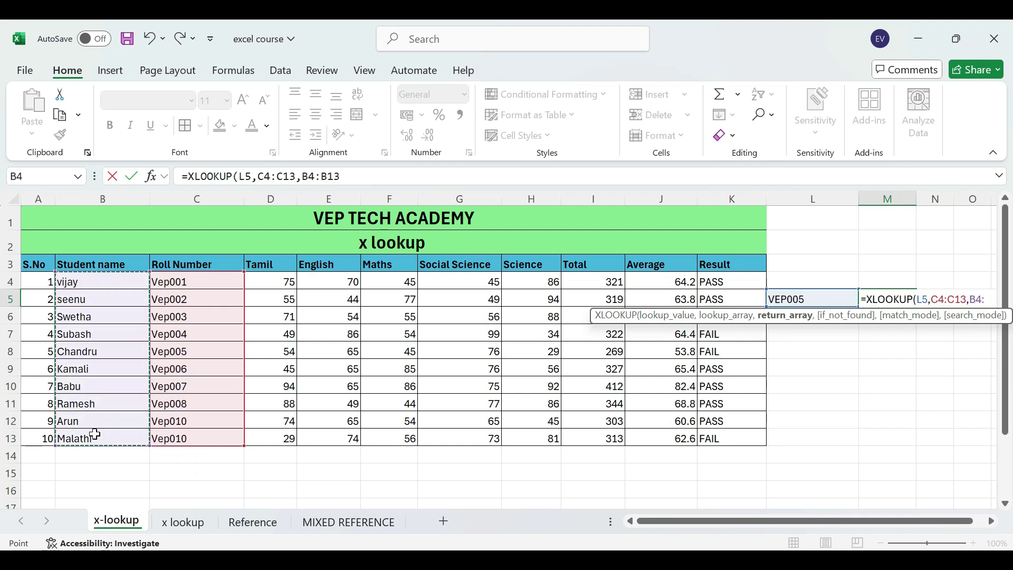
pyautogui.write(')')
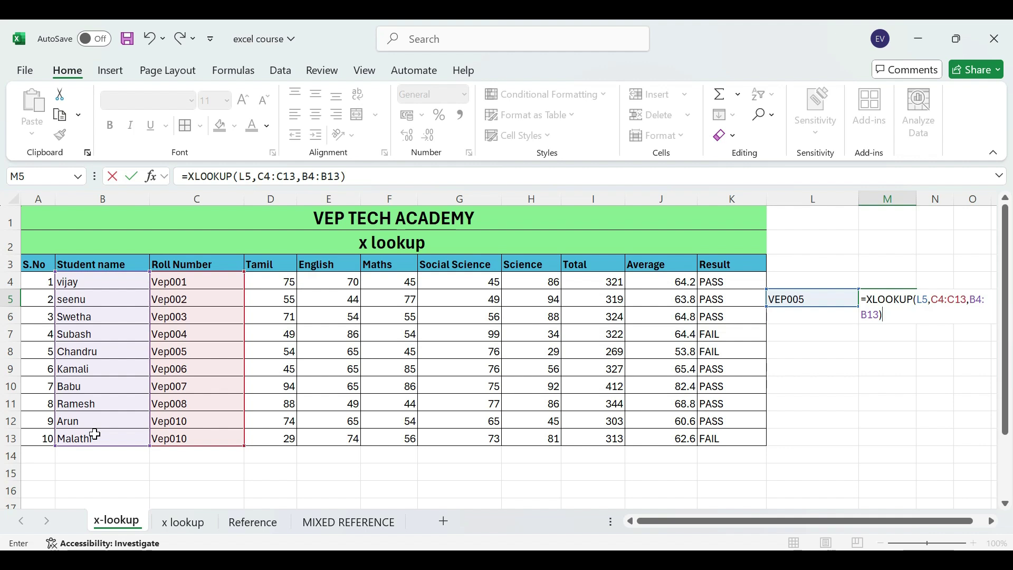
pyautogui.press('Return')
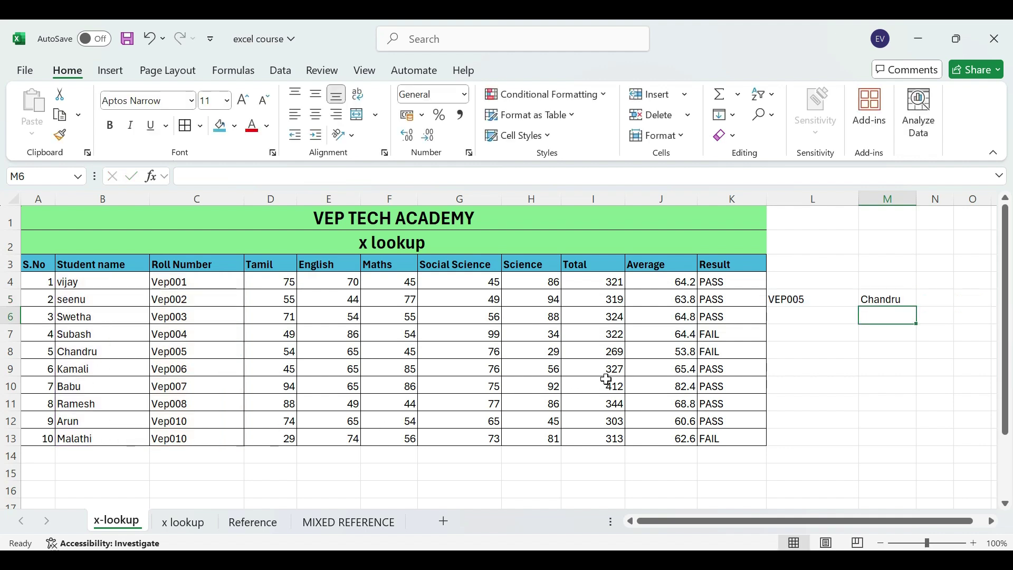
# Step: Change the lookup value in L5 to the third student's roll number
pyautogui.click(831, 300)
pyautogui.press('F2')
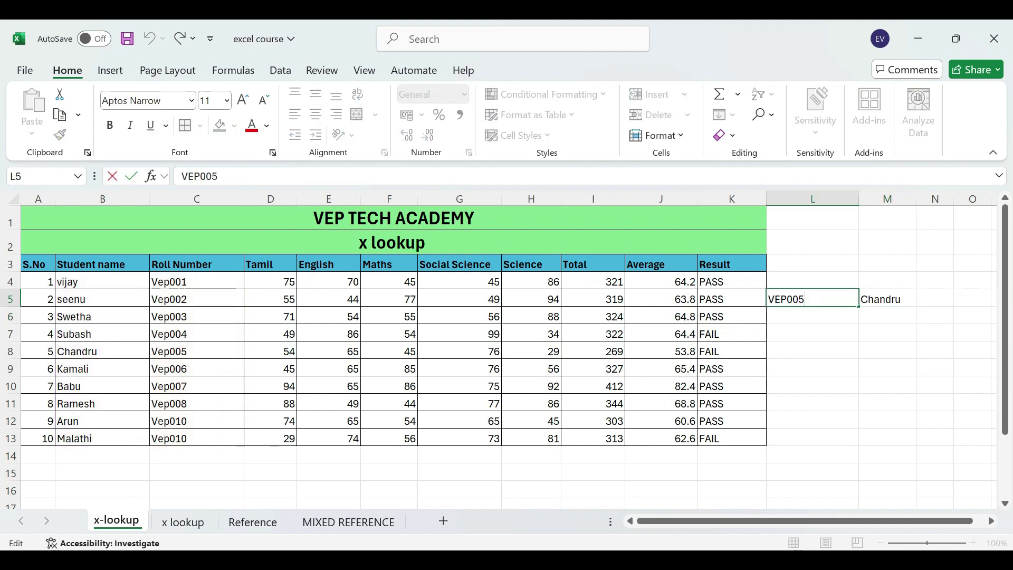
pyautogui.press('BackSpace')
pyautogui.write('3')
pyautogui.press('Return')
# Step: Set the lookup value in L5 to the roll number shared by the last two students in the table
pyautogui.click(833, 303)
pyautogui.press('F2')
pyautogui.press('BackSpace')
pyautogui.press('BackSpace')
pyautogui.write('10')
pyautogui.press('Return')
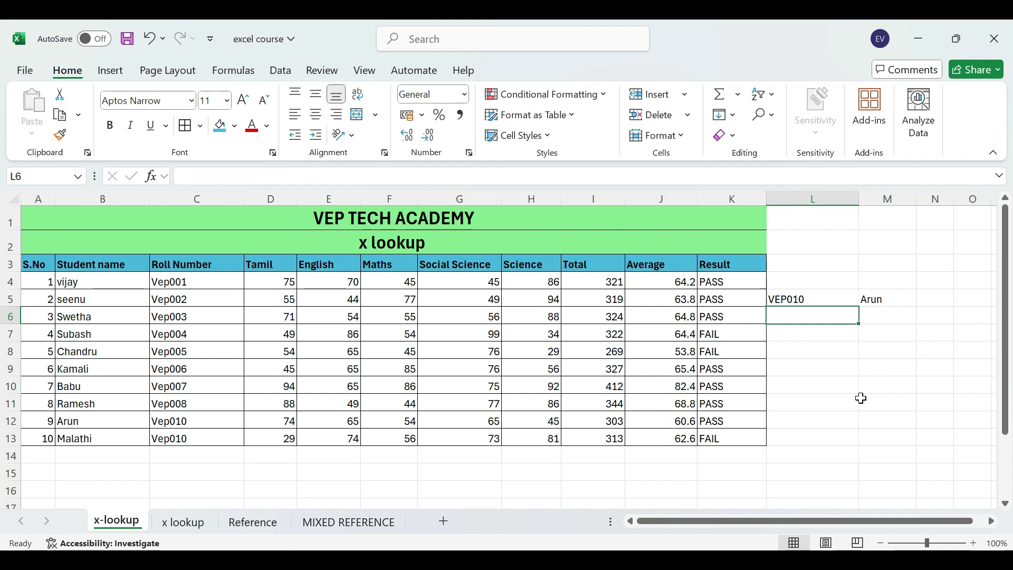
# Step: Rewrite the XLOOKUP arguments in M5 with L5 as the lookup value and C4:C13 as the lookup array
pyautogui.doubleClick(876, 299)
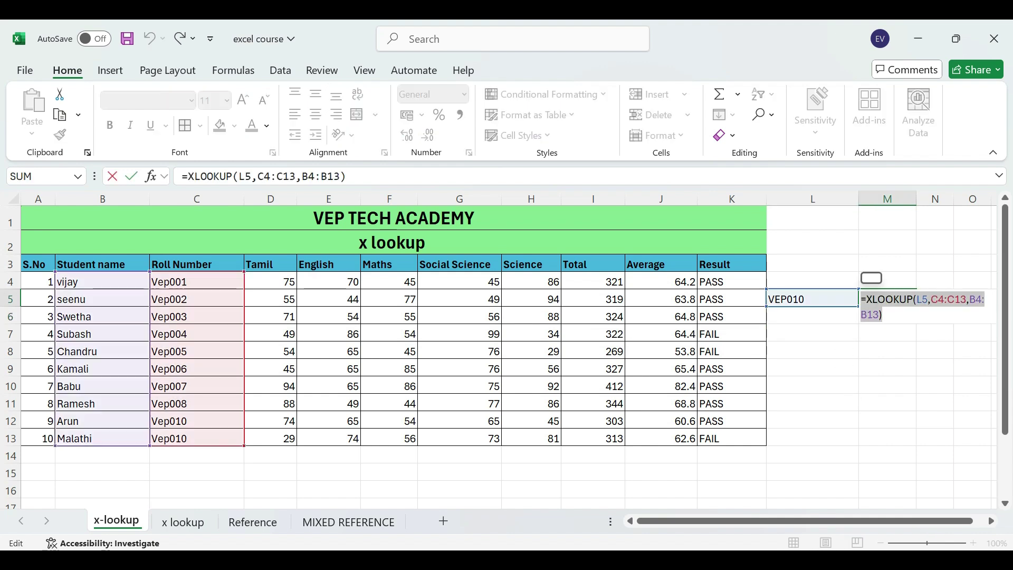
pyautogui.press('BackSpace')
pyautogui.write('=XLOOKUP(')
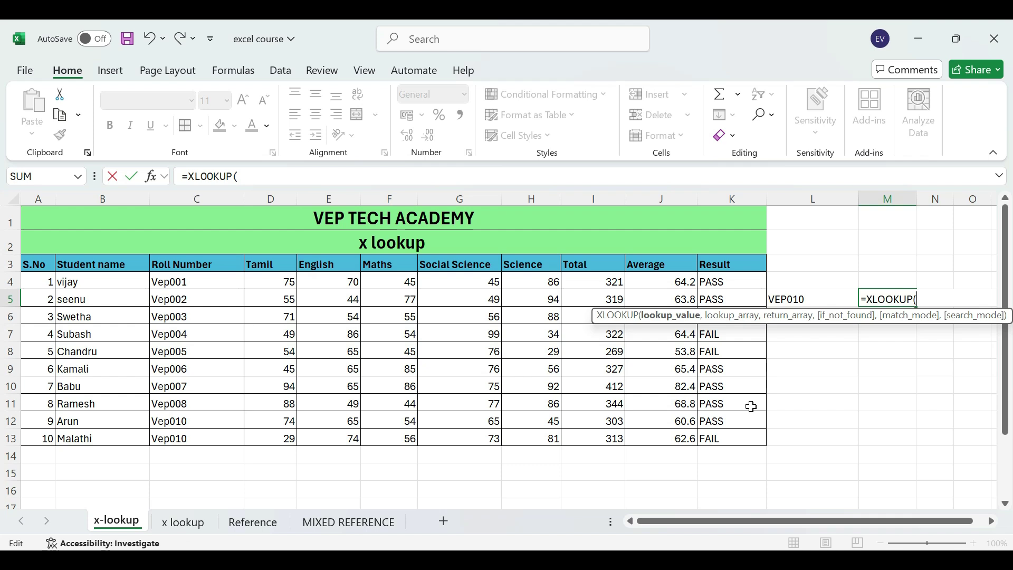
pyautogui.click(808, 299)
pyautogui.write(',')
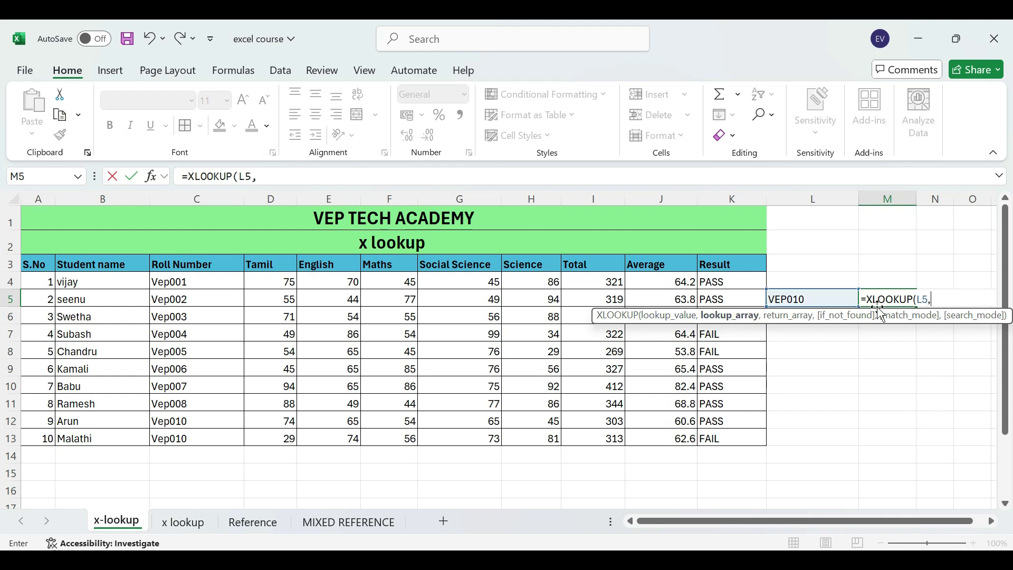
pyautogui.click(213, 280)
pyautogui.moveTo(213, 280); pyautogui.dragTo(199, 435)
pyautogui.write(',')
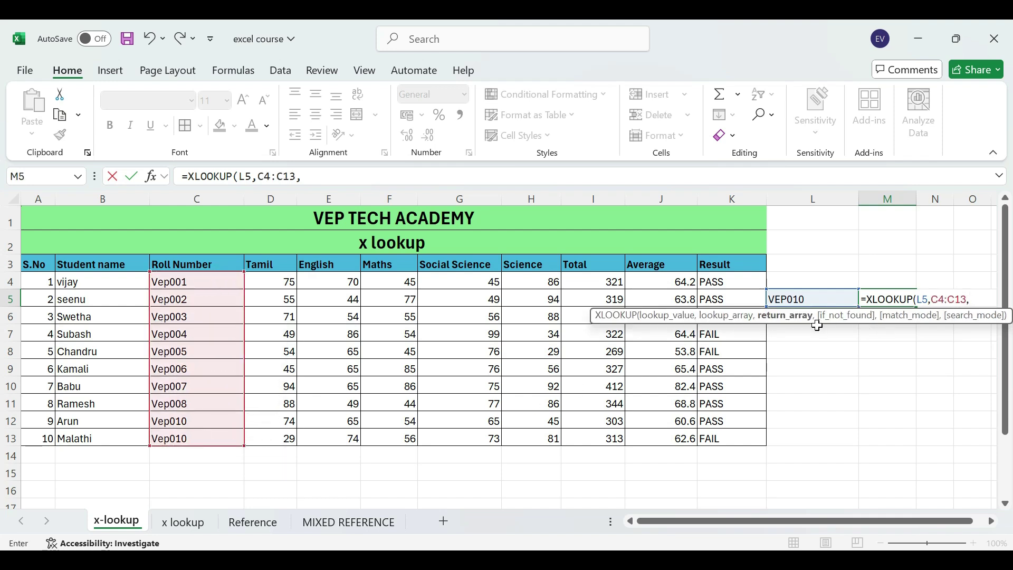
# Step: Complete the XLOOKUP with the Total, Average and Result columns I4:K13 as the return array, and check the spilled cells M5:O5
pyautogui.moveTo(595, 282); pyautogui.dragTo(725, 438)
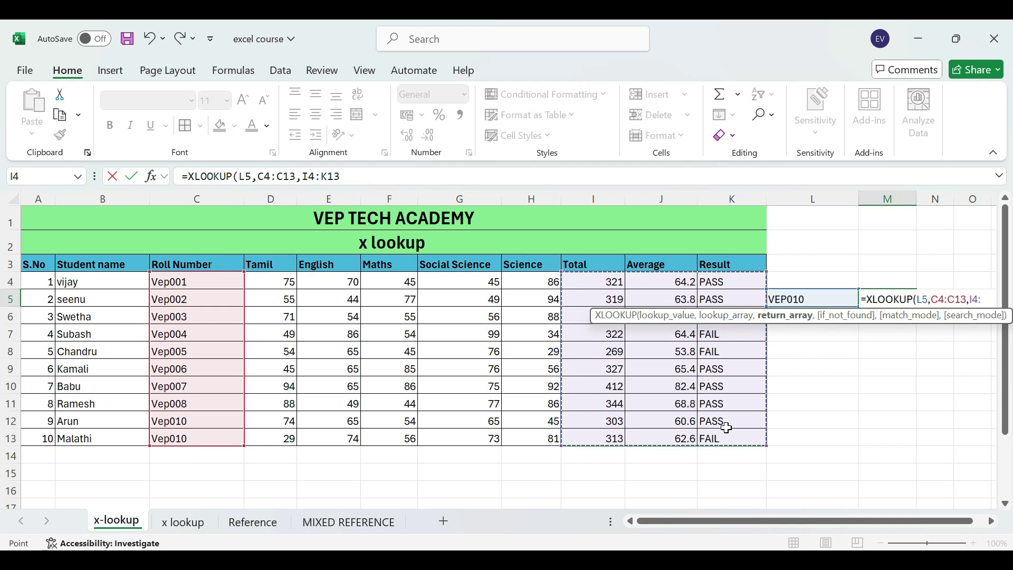
pyautogui.write(')')
pyautogui.press('Return')
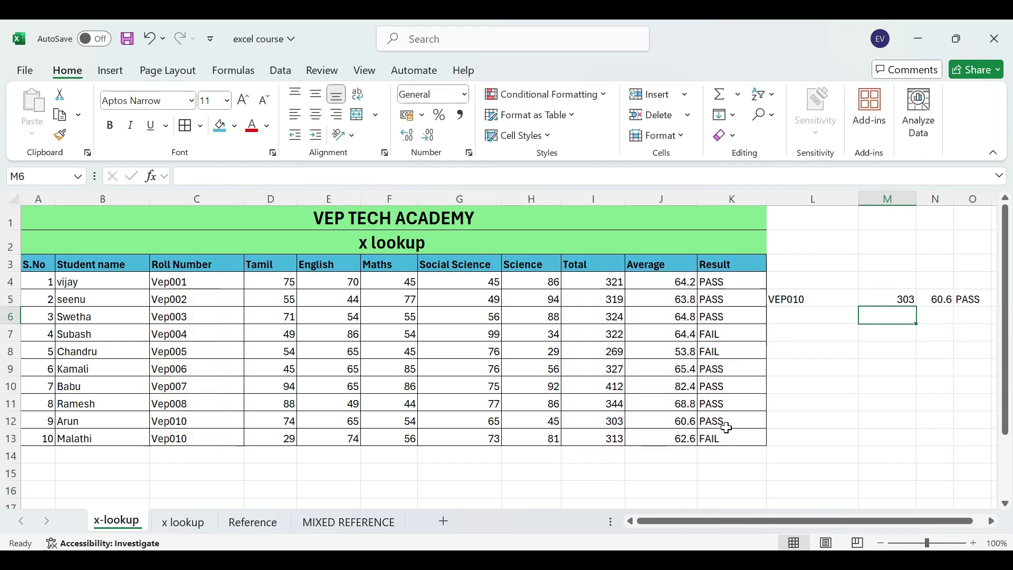
pyautogui.moveTo(825, 531); pyautogui.dragTo(843, 527)
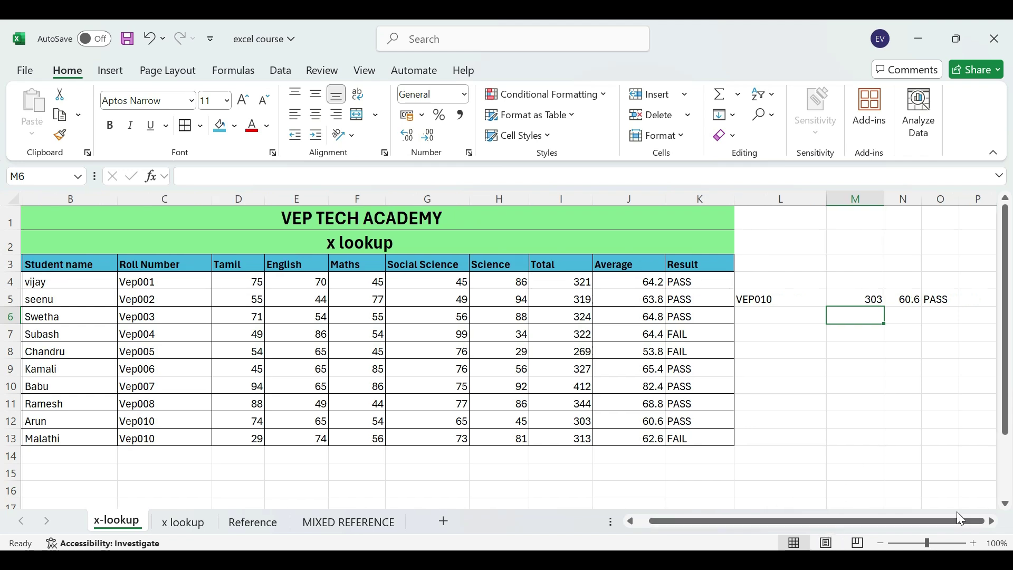
pyautogui.click(871, 299)
pyautogui.click(906, 299)
pyautogui.click(927, 298)
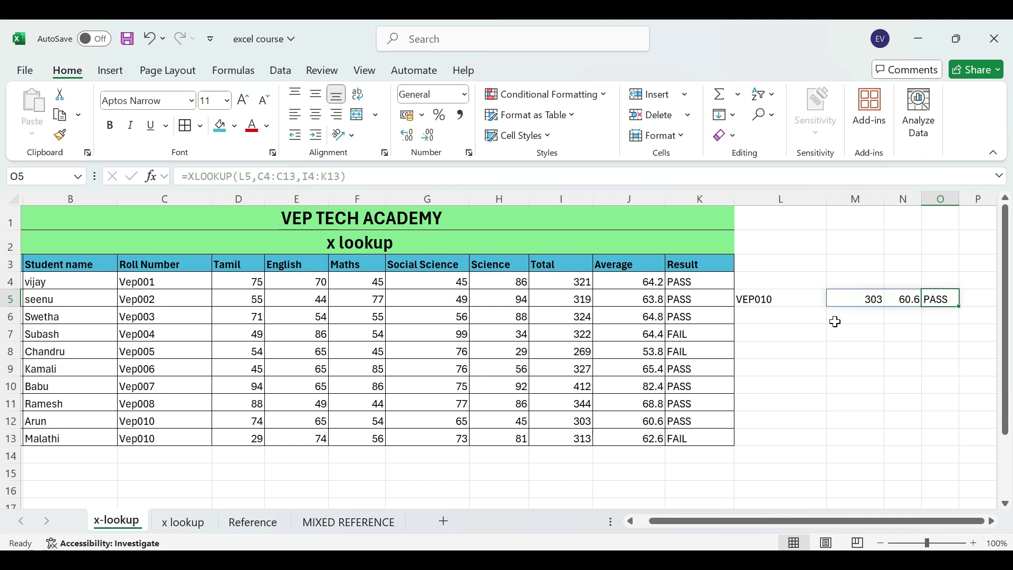
# Step: Replace the XLOOKUP arguments in M5 with lookup value L5, lookup array C4:C13 and the Result column K4:K13 as return array
pyautogui.doubleClick(867, 299)
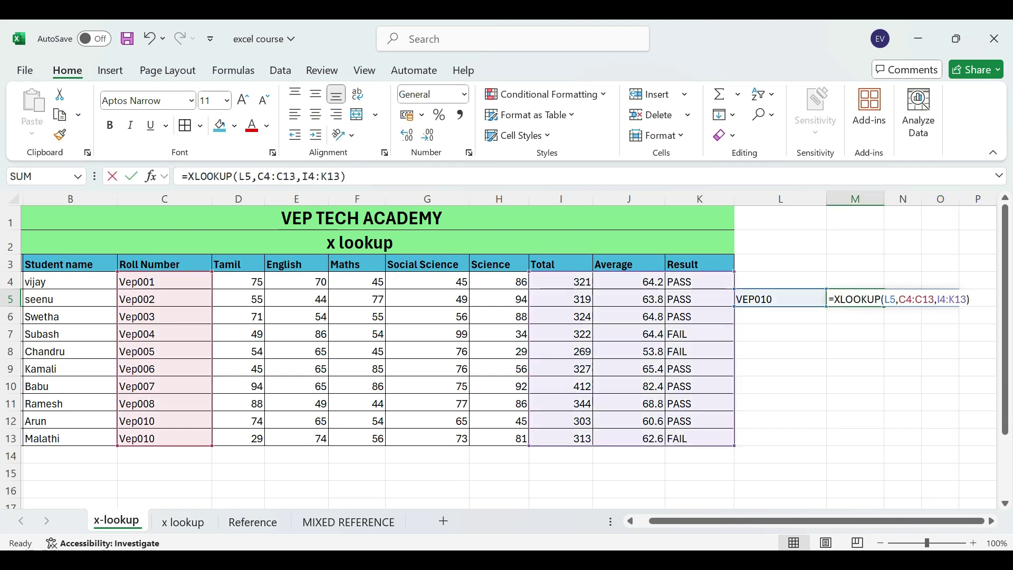
pyautogui.moveTo(885, 299); pyautogui.dragTo(971, 300)
pyautogui.press('Delete')
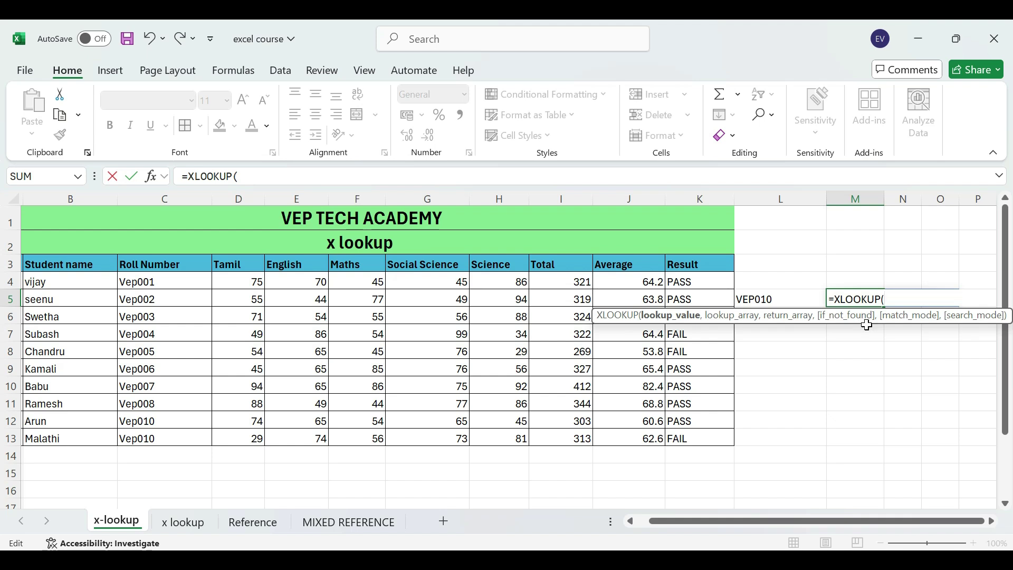
pyautogui.click(768, 300)
pyautogui.write(',')
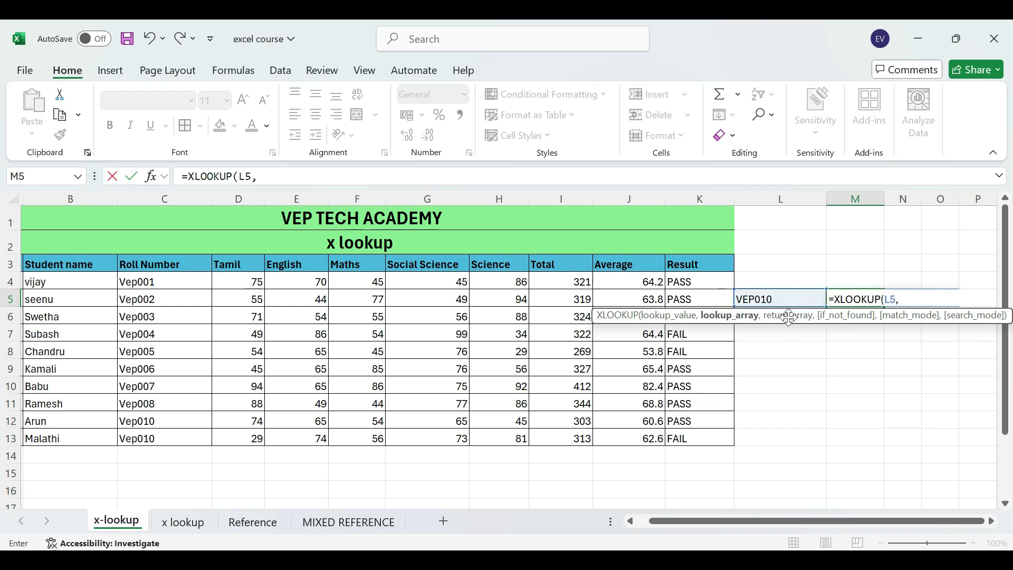
pyautogui.moveTo(158, 277); pyautogui.dragTo(146, 443)
pyautogui.write(',')
pyautogui.moveTo(696, 288); pyautogui.dragTo(696, 449)
pyautogui.write(',')
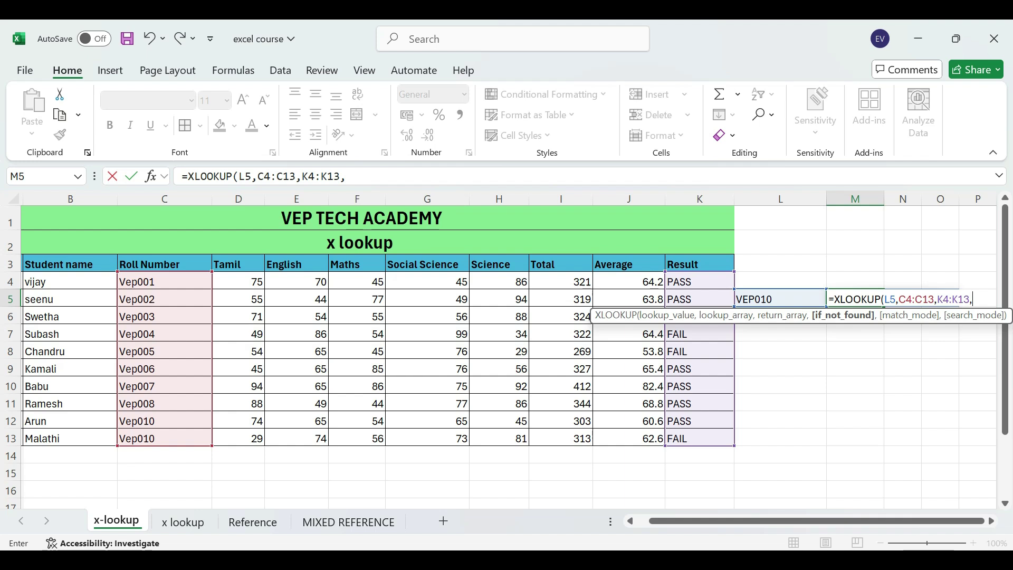
# Step: Add STUDENT NOT FOUND without quotation marks as the if_not_found argument in M5, and try to commit the formula
pyautogui.write('ST')
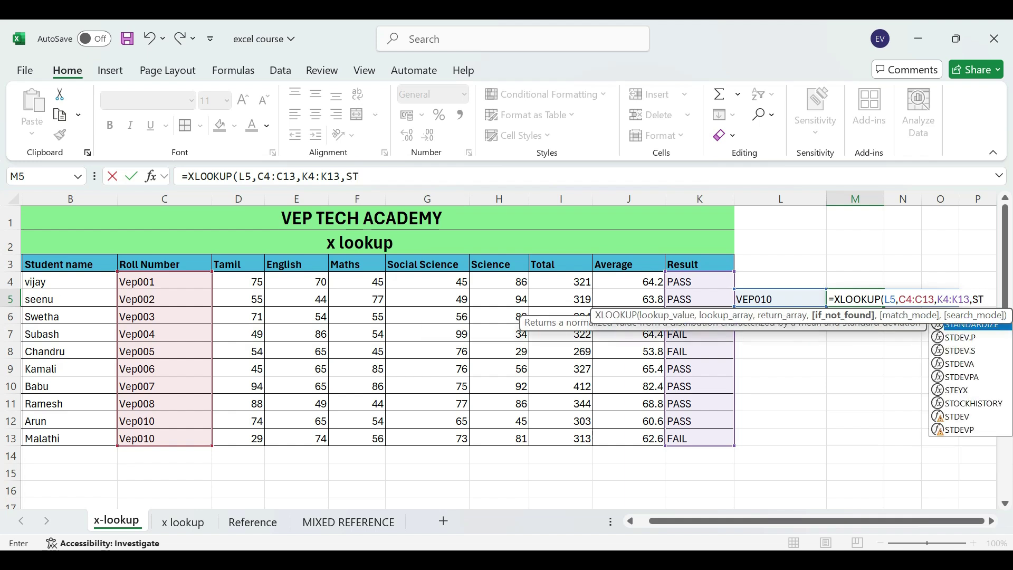
pyautogui.write('UDENT N')
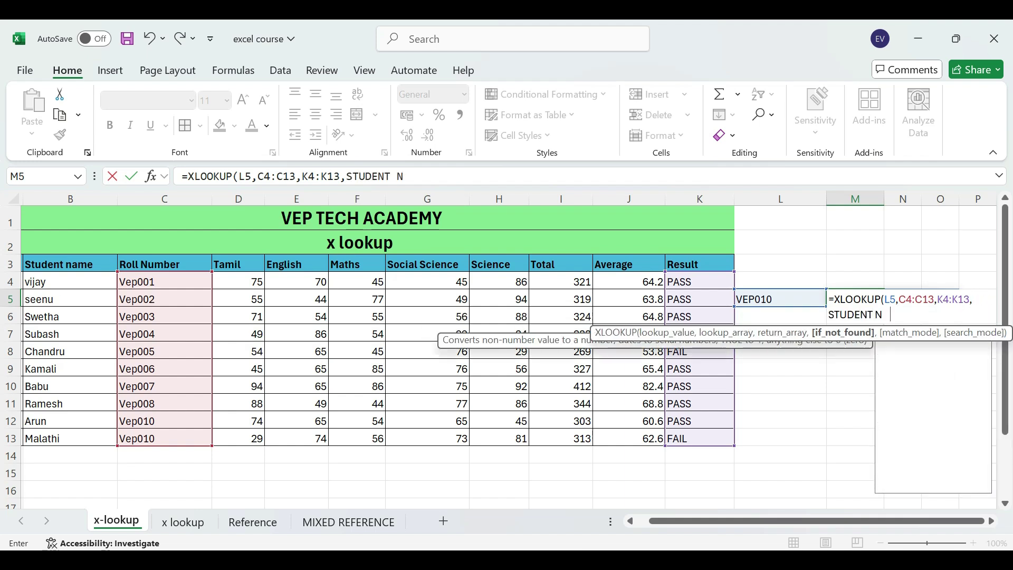
pyautogui.write('OT FOUND')
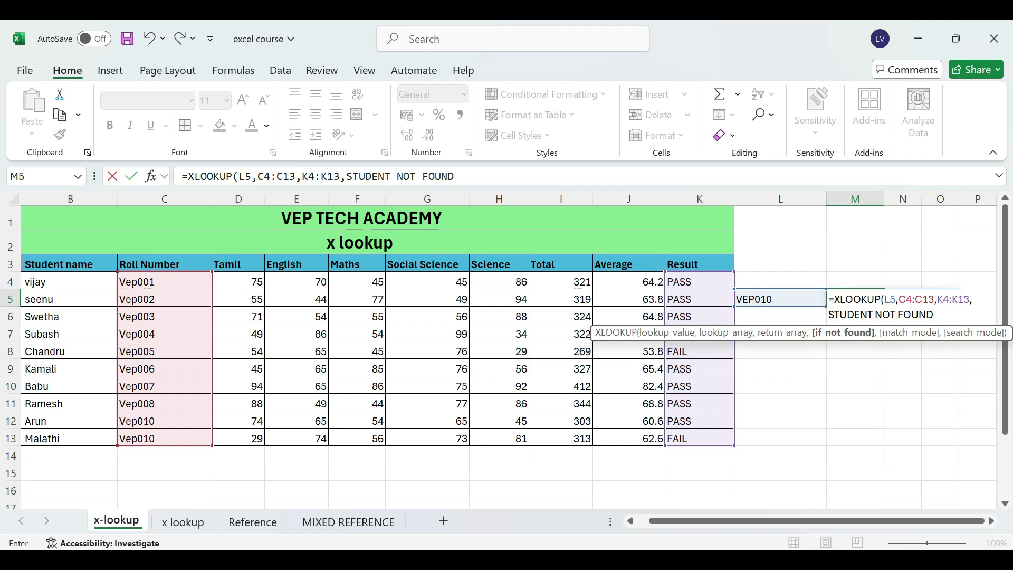
pyautogui.write(')')
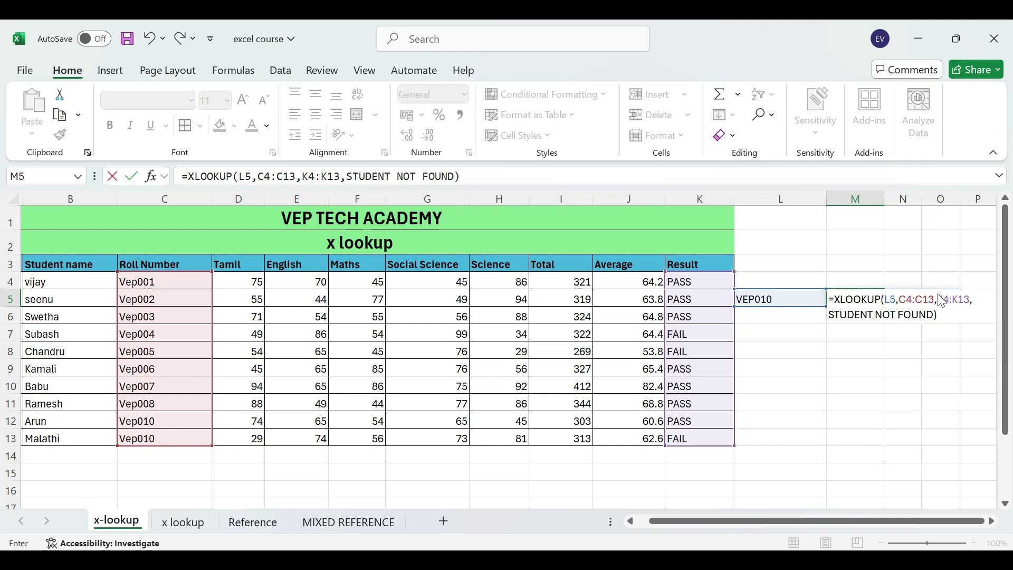
pyautogui.press('Return')
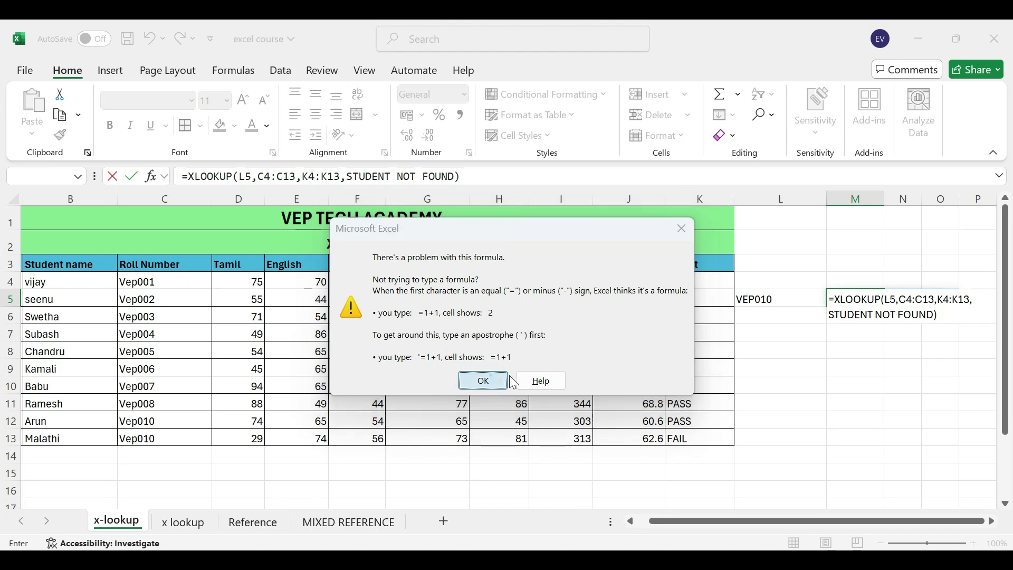
pyautogui.click(483, 380)
# Step: Enclose the STUDENT NOT FOUND argument of the M5 formula in double quotation marks and commit the formula
pyautogui.click(934, 315)
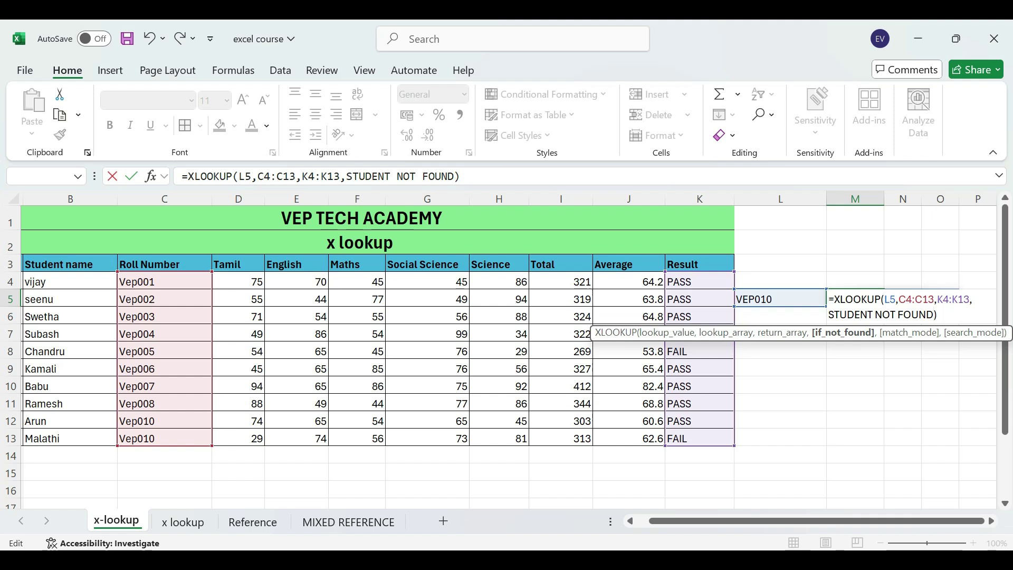
pyautogui.write('"')
pyautogui.press('Home')
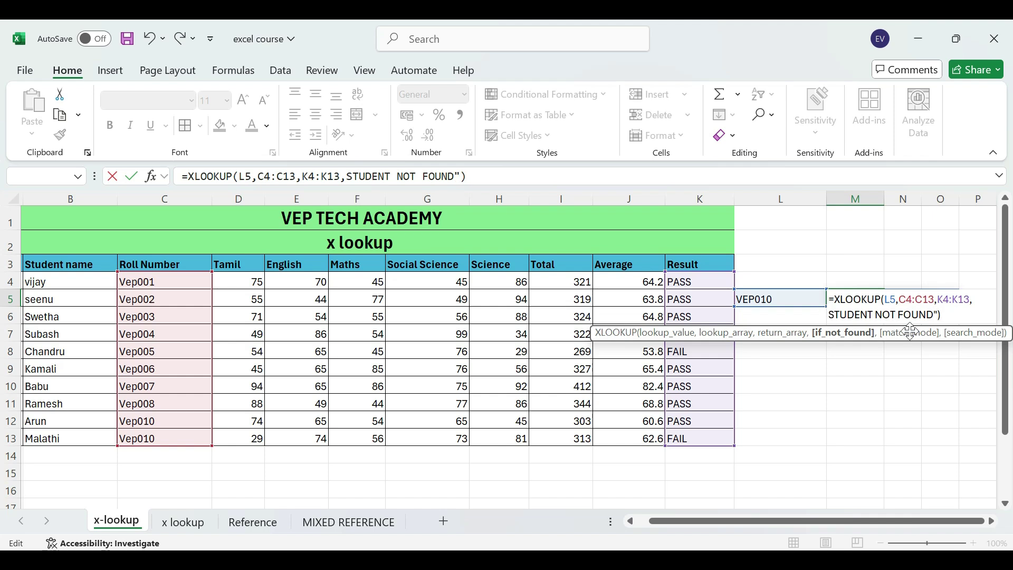
pyautogui.write('"')
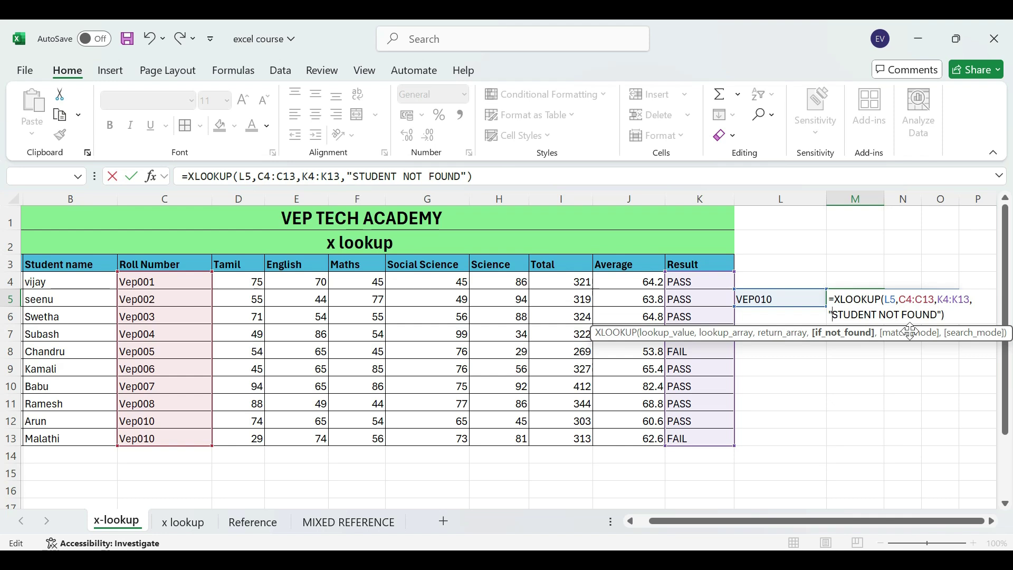
pyautogui.press('Return')
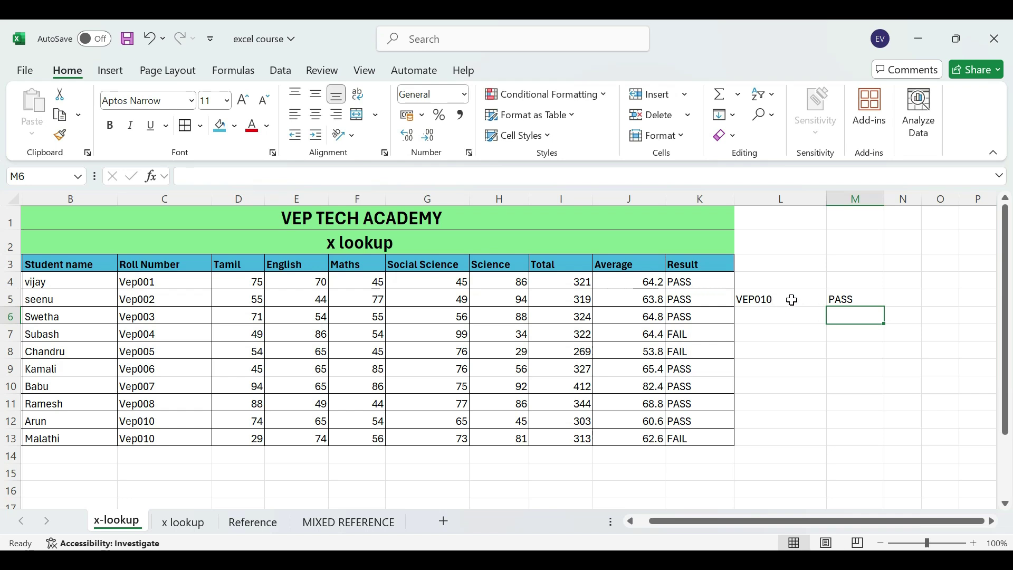
# Step: Change L5 to an unlisted roll number one higher than the last student's, and autofit the width of column M
pyautogui.click(807, 297)
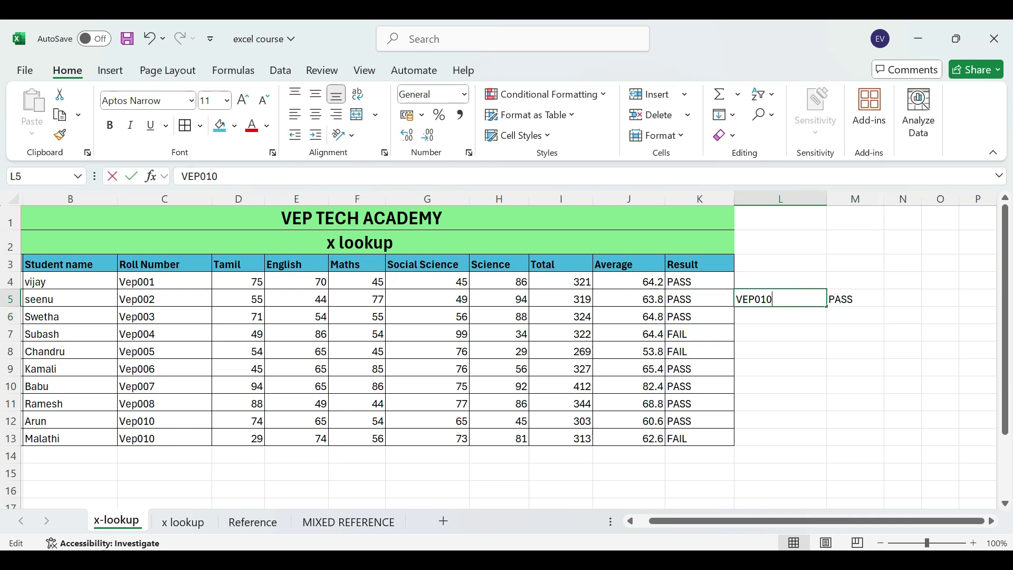
pyautogui.doubleClick(808, 297)
pyautogui.press('BackSpace')
pyautogui.write('1')
pyautogui.press('Return')
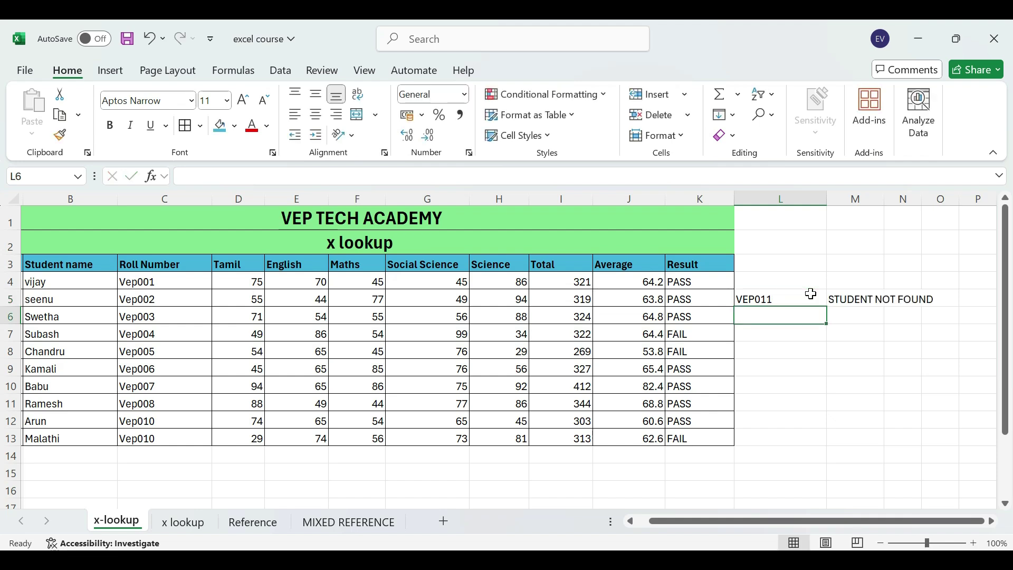
pyautogui.doubleClick(885, 199)
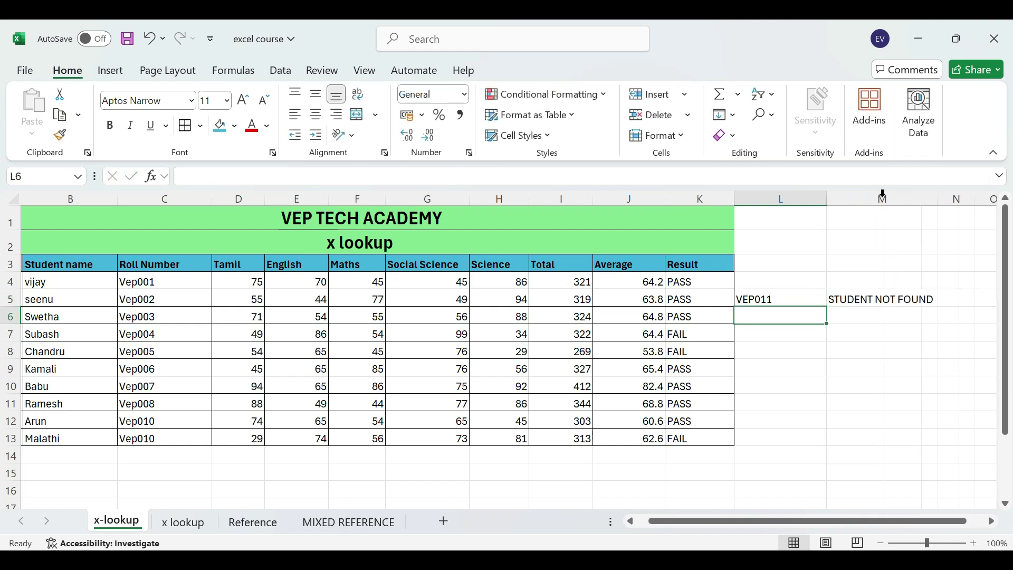
pyautogui.click(894, 380)
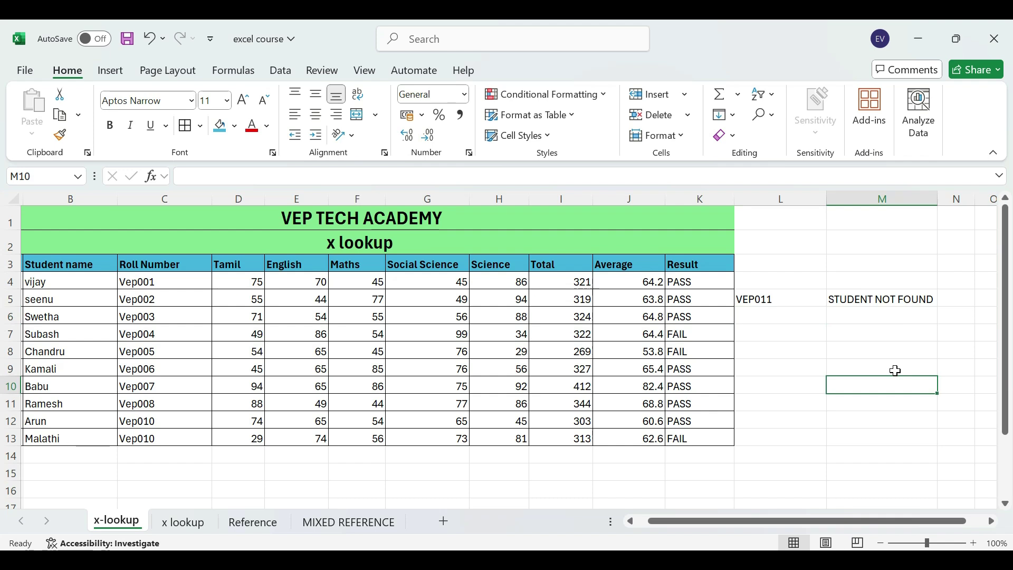